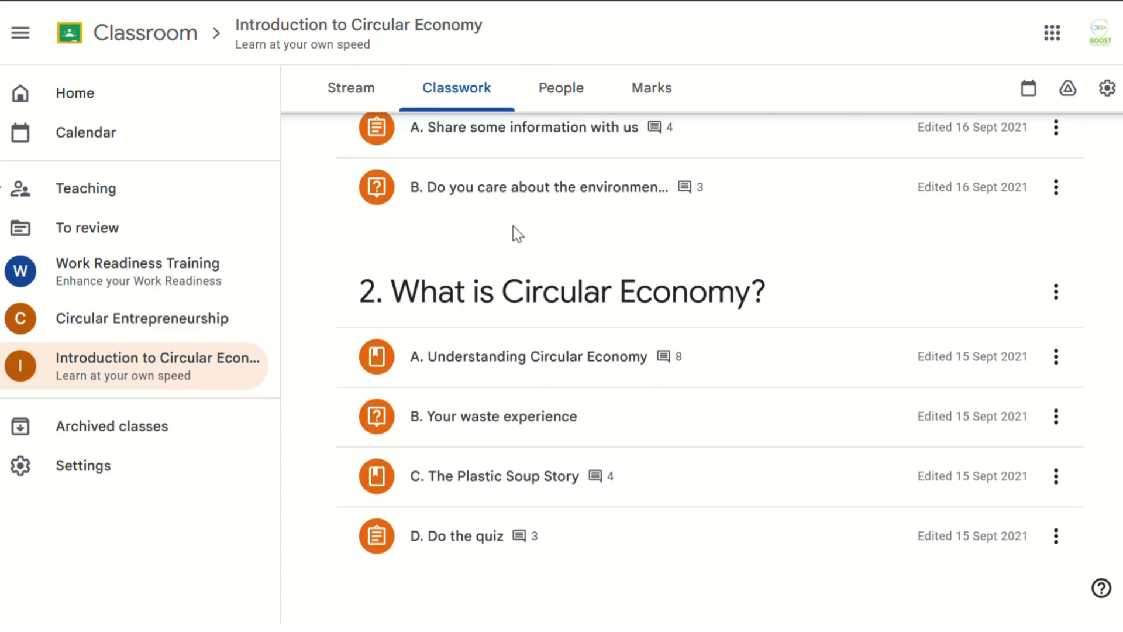
Step: Open the handed-in responses for "B. Do you care about the environment?" and read through the students' answers
left_click(542, 210)
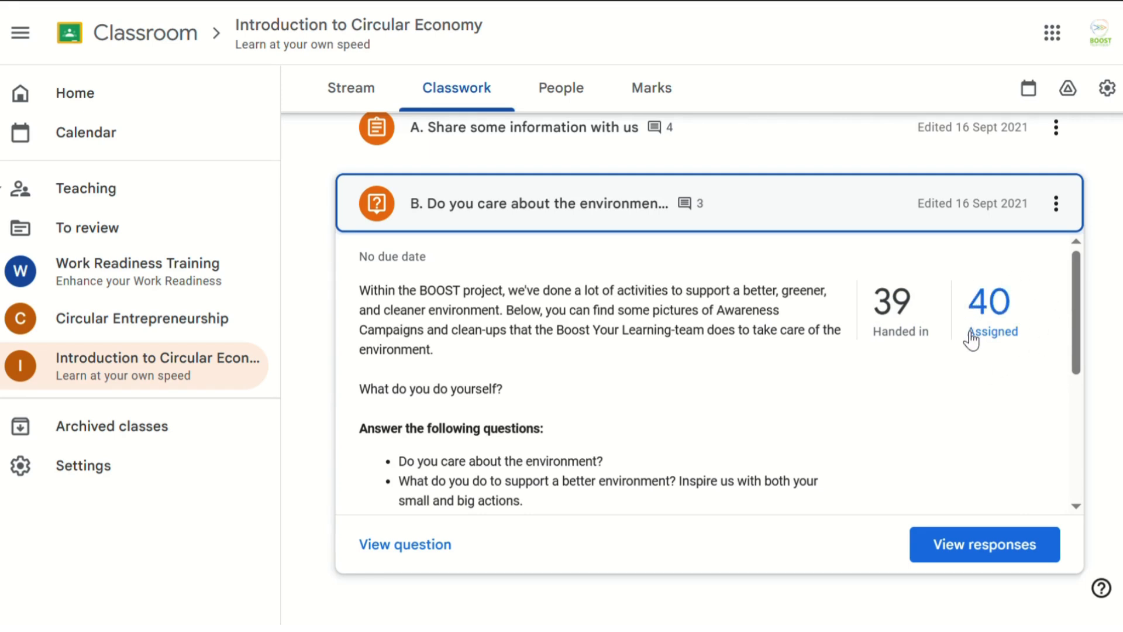
left_click(921, 299)
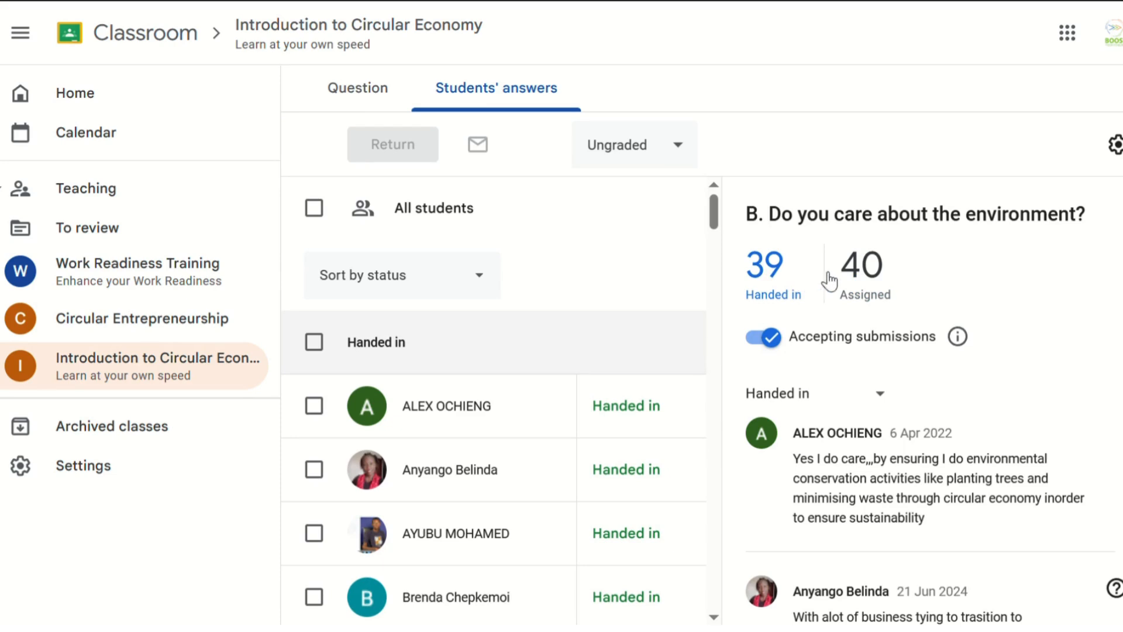
scroll(877, 298, "down", 3)
scroll(883, 304, "up", 2)
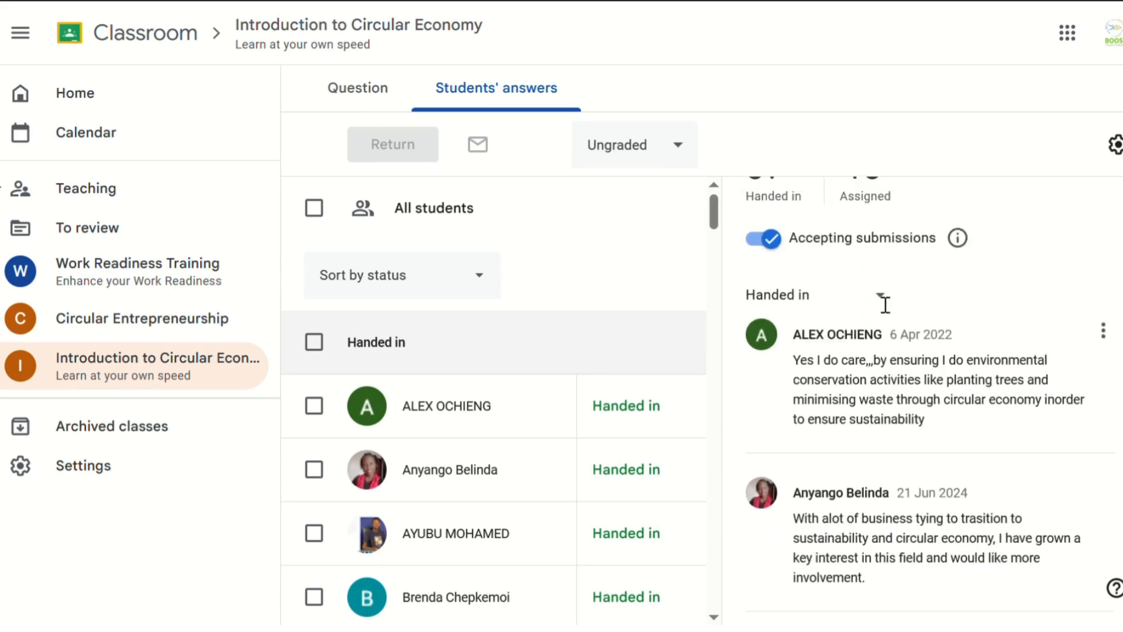
scroll(883, 305, "down", 3)
scroll(887, 304, "down", 8)
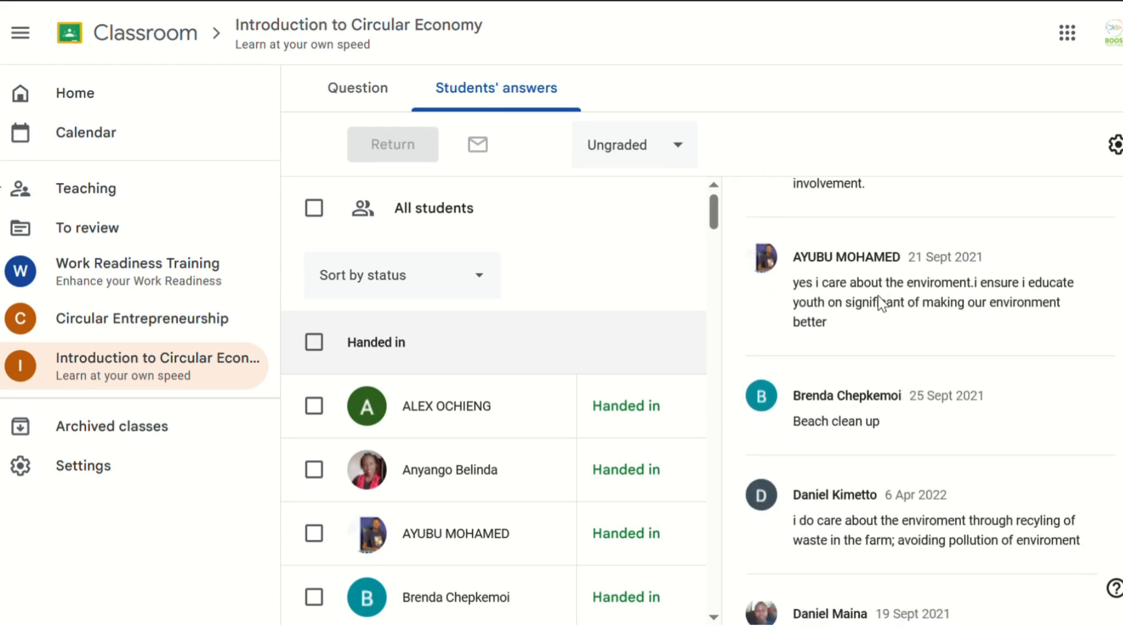
scroll(880, 297, "up", 10)
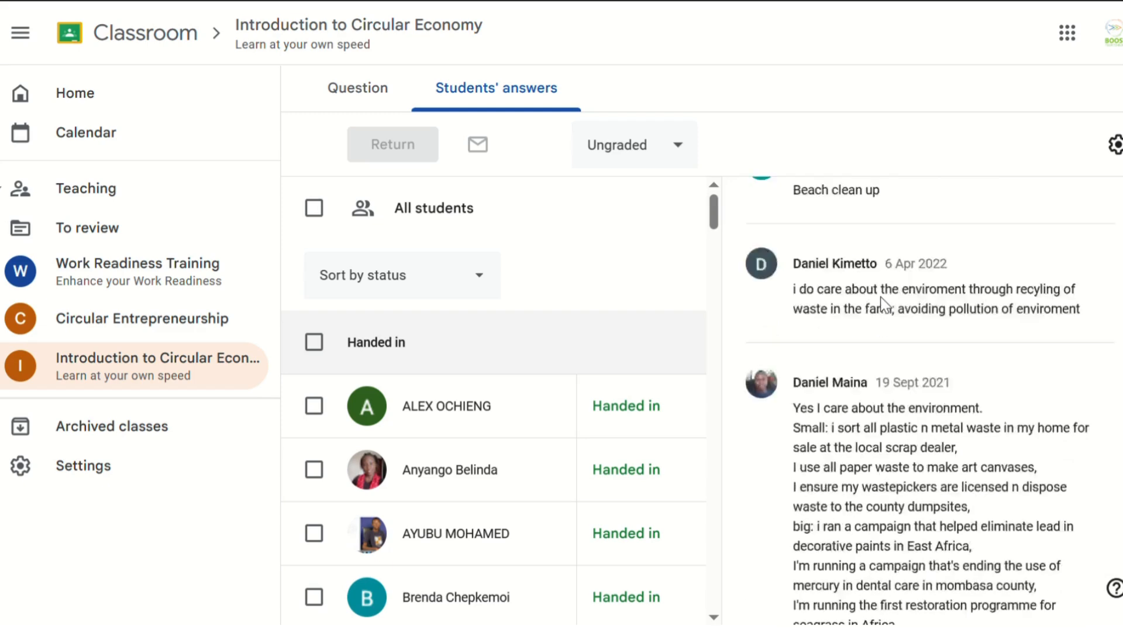
scroll(891, 307, "up", 1)
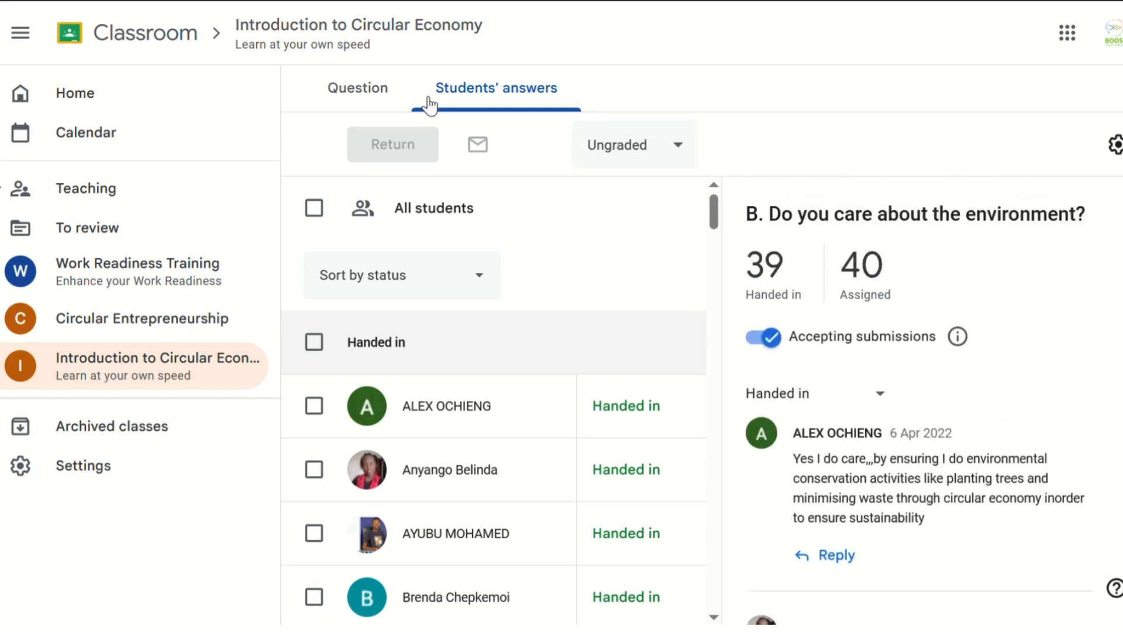
Step: Review the question's instructions, attached images and class comments
left_click(390, 95)
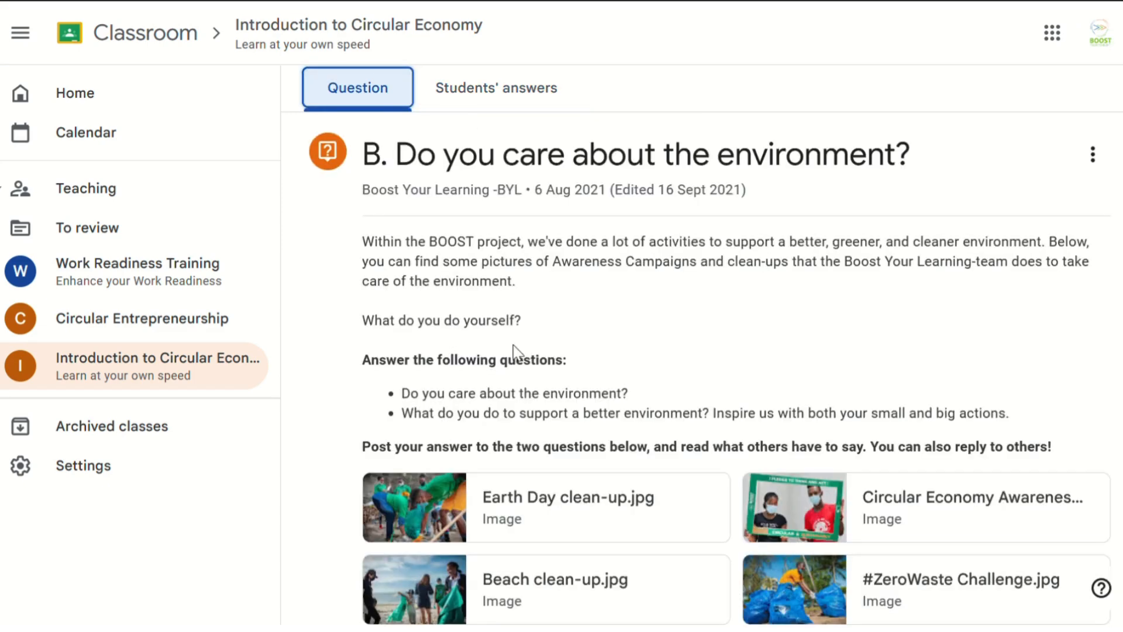
scroll(528, 350, "down", 2)
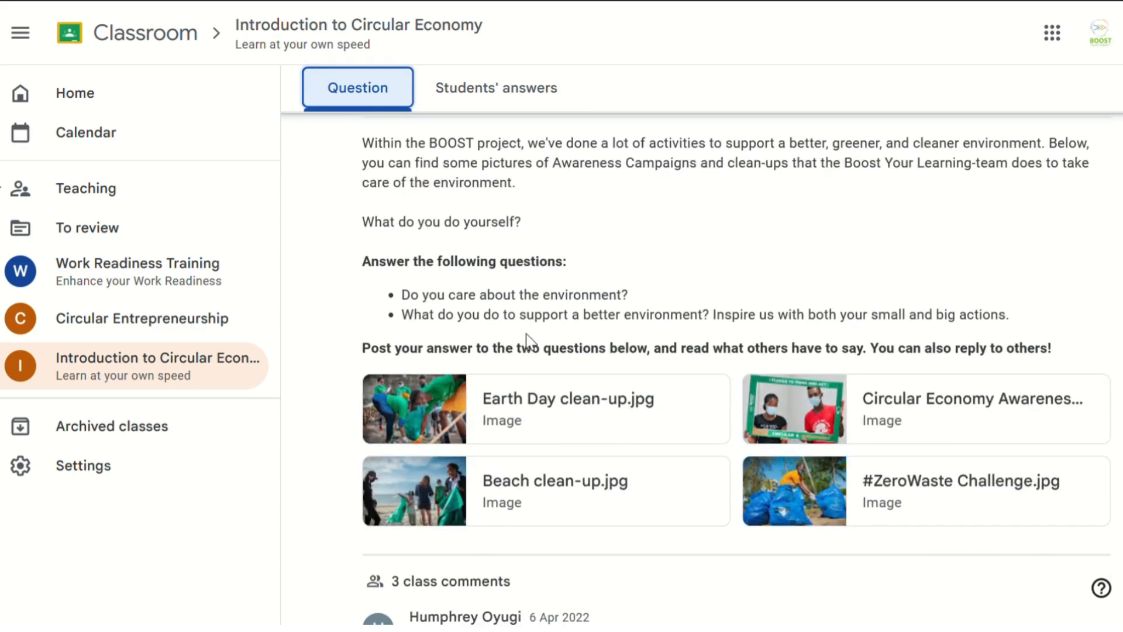
scroll(529, 340, "up", 2)
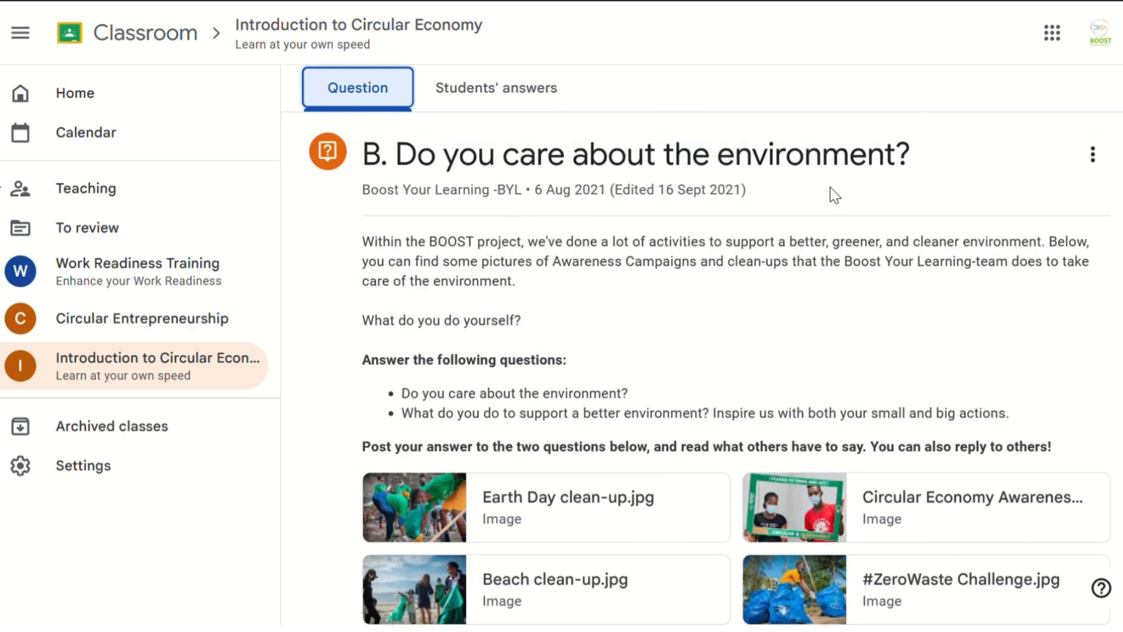
scroll(466, 375, "down", 2)
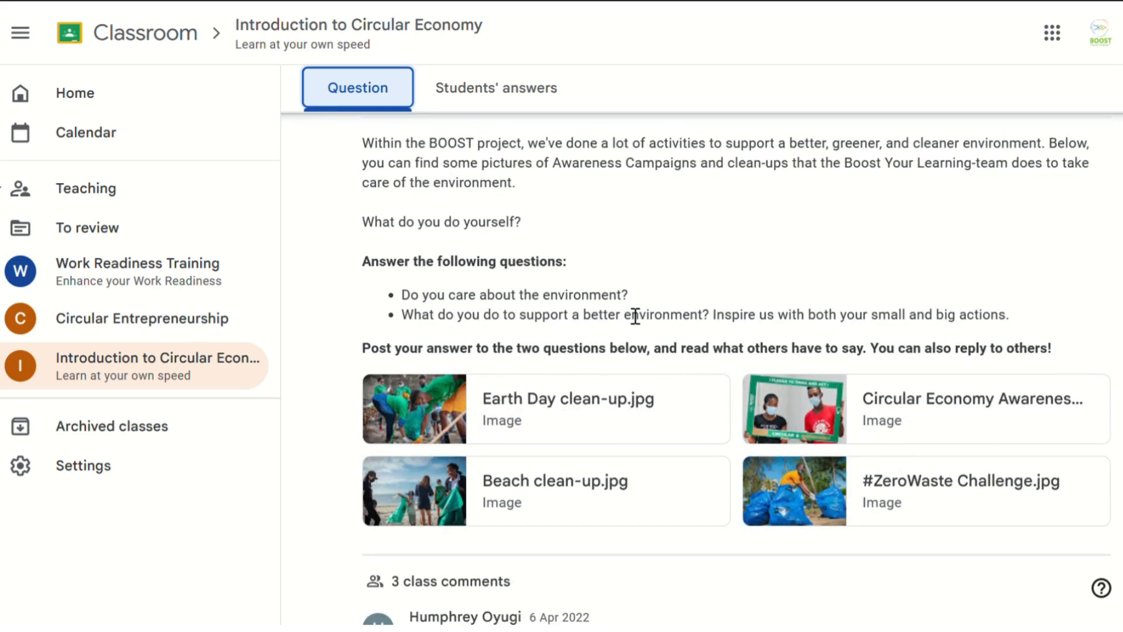
scroll(669, 315, "down", 4)
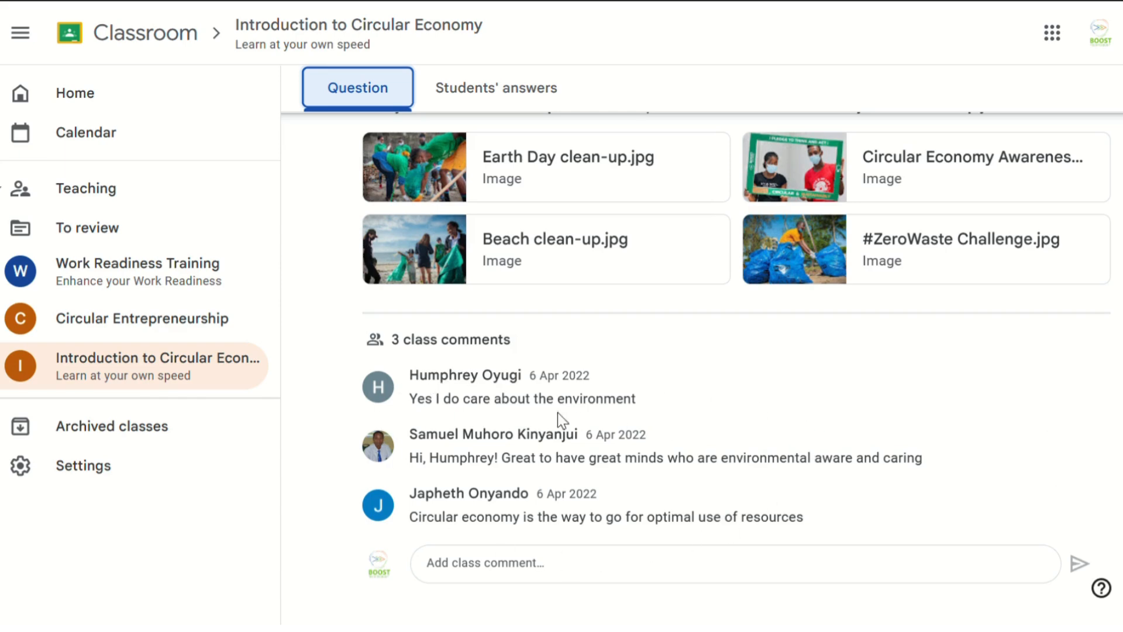
scroll(559, 420, "up", 6)
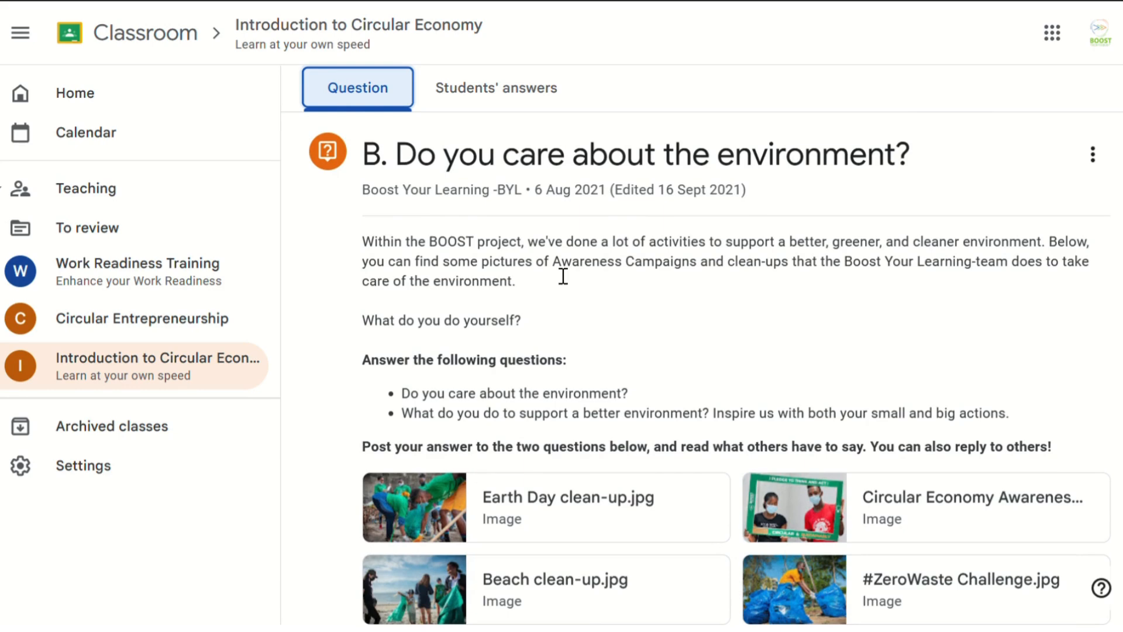
scroll(564, 277, "down", 3)
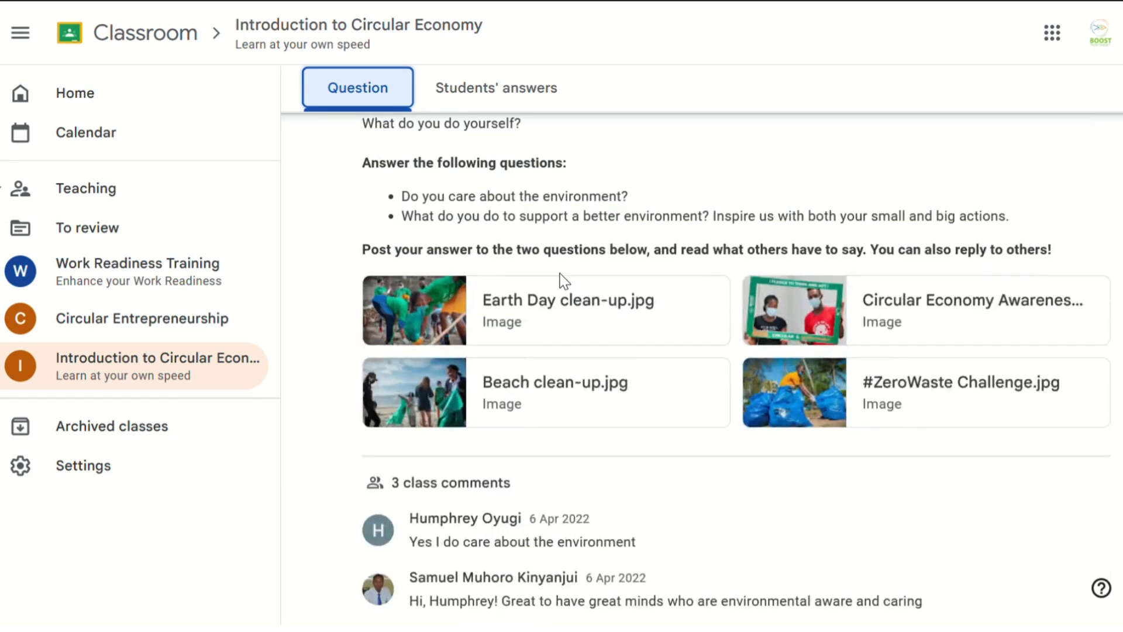
scroll(563, 281, "down", 2)
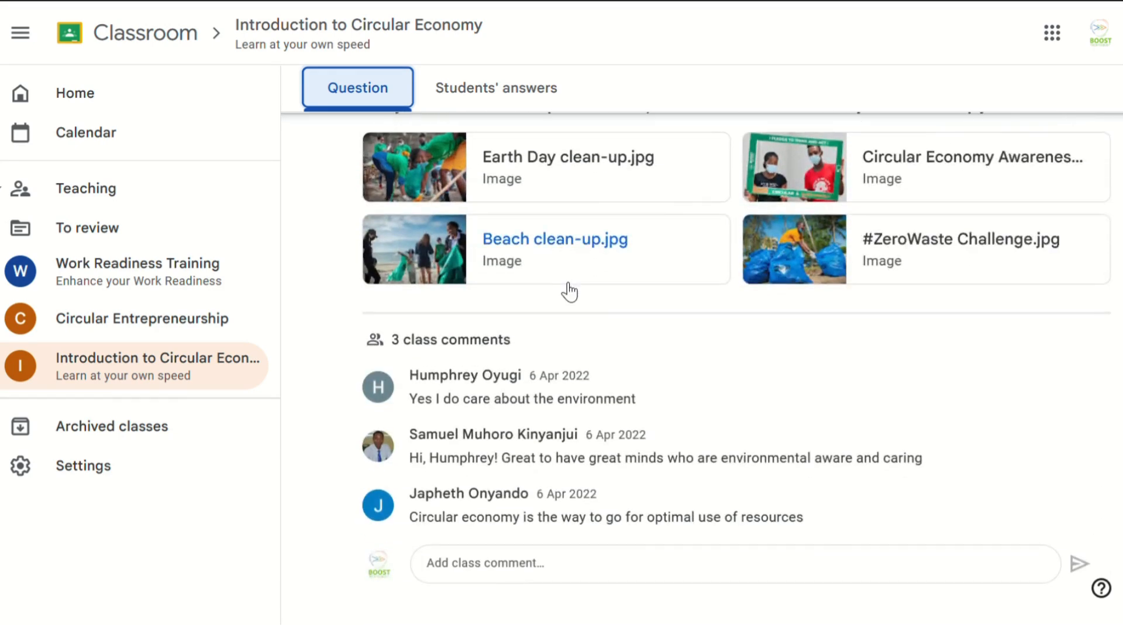
scroll(567, 290, "up", 5)
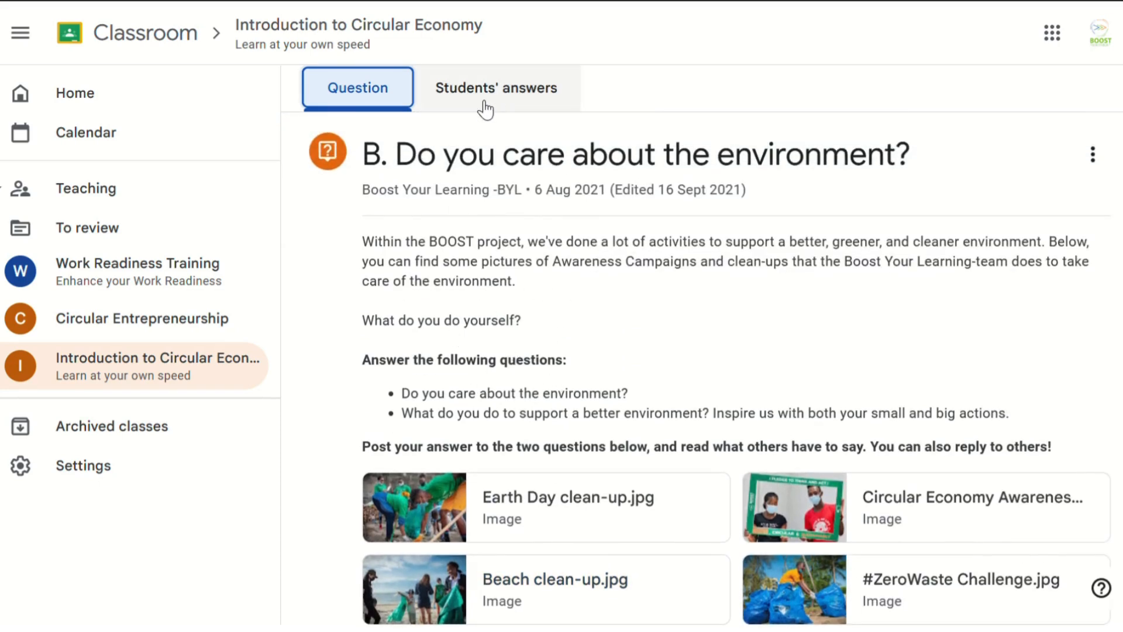
Step: Go back to the students' answers, open the first listed student's response and activate its private comment field
left_click(529, 105)
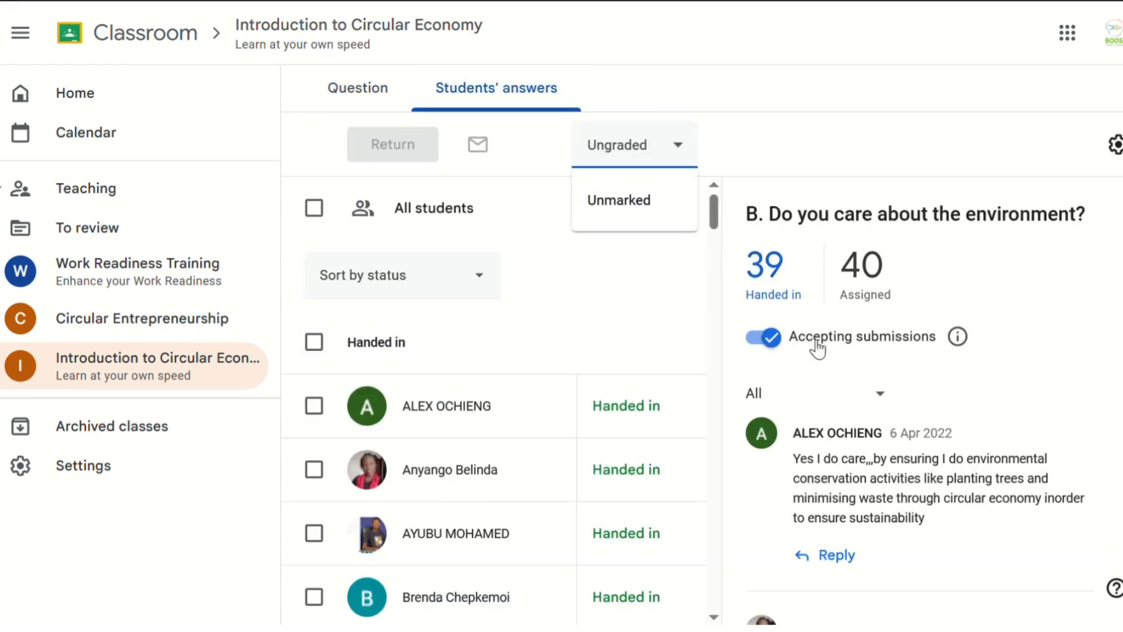
scroll(881, 412, "down", 3)
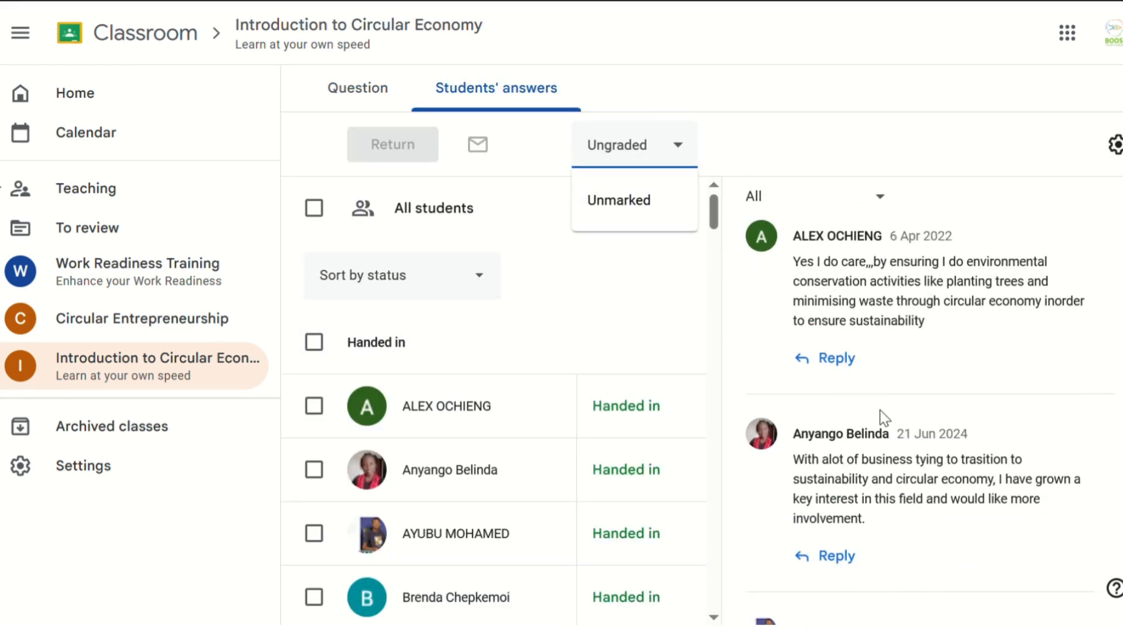
scroll(880, 409, "down", 3)
scroll(547, 443, "down", 1)
scroll(547, 443, "down", 1)
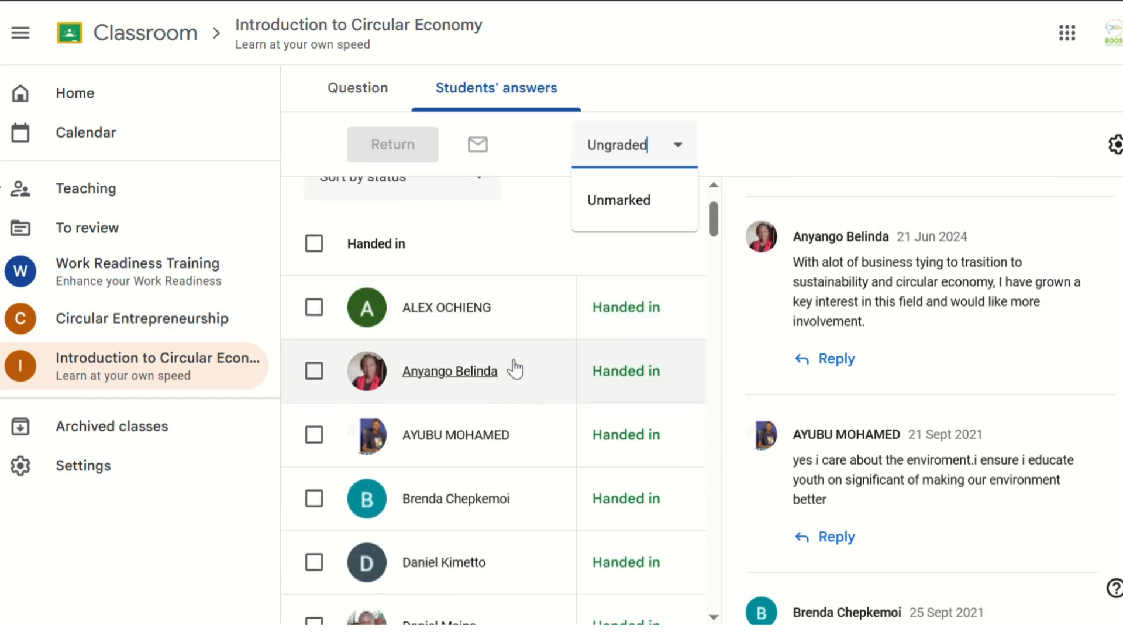
left_click(521, 325)
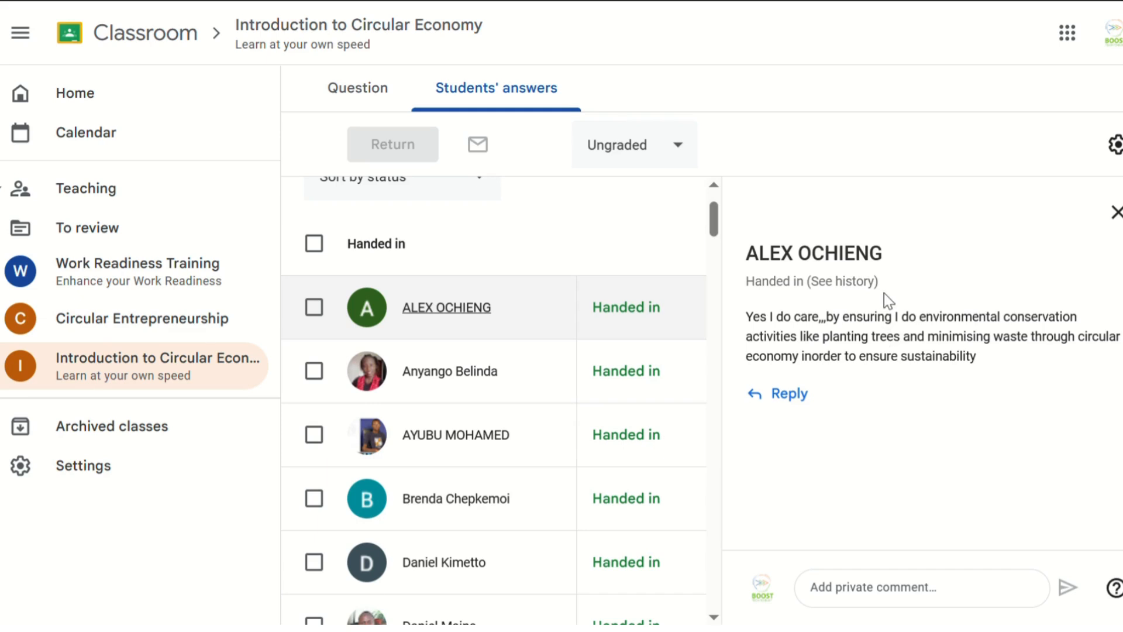
left_click(886, 590)
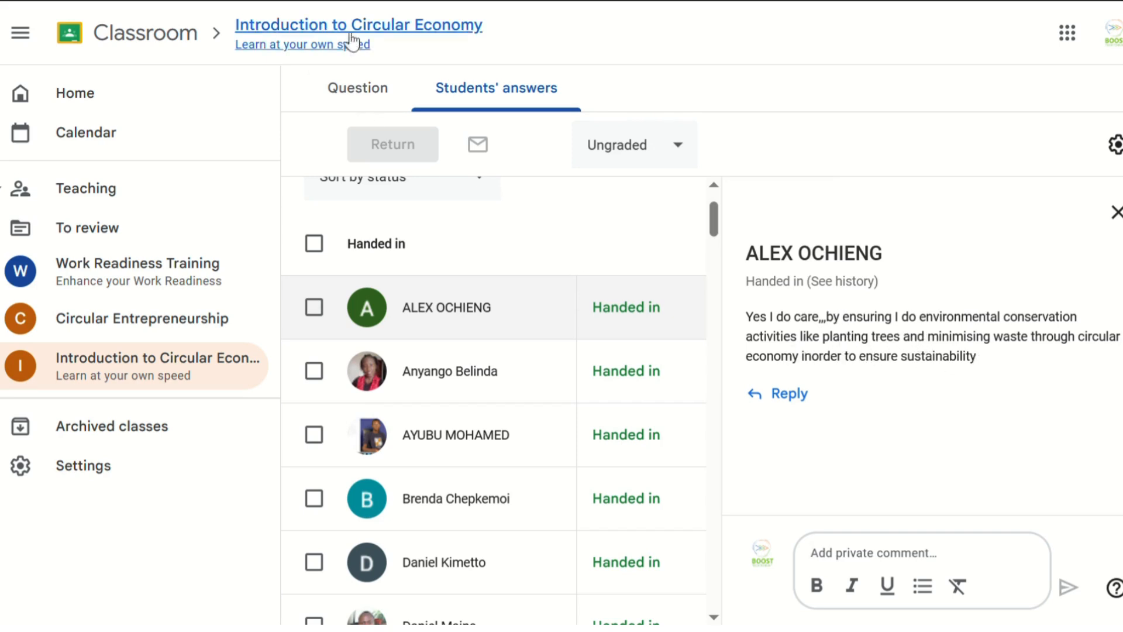
Step: Revisit the question, reopen the first listed student's answer and check the grading options beside Ungraded
left_click(379, 86)
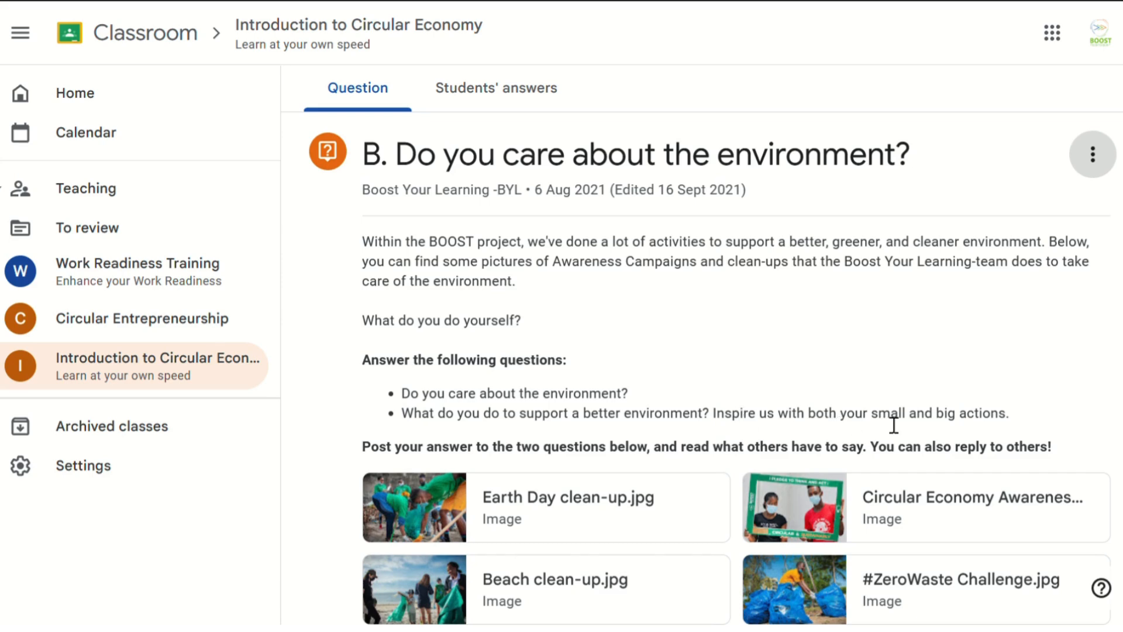
left_click(476, 85)
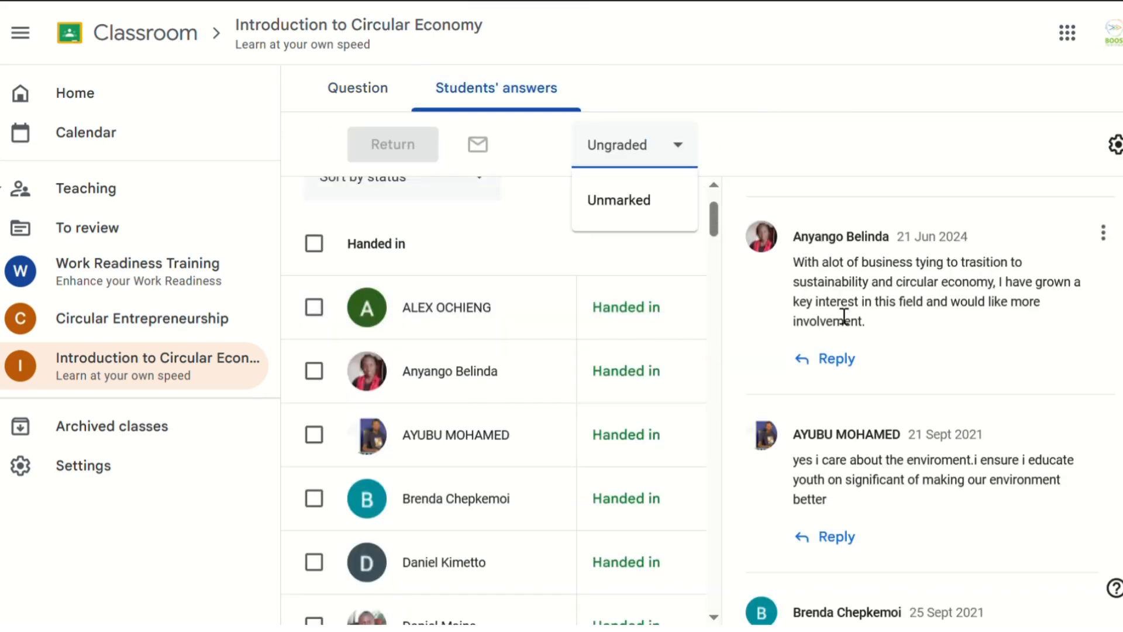
left_click(538, 318)
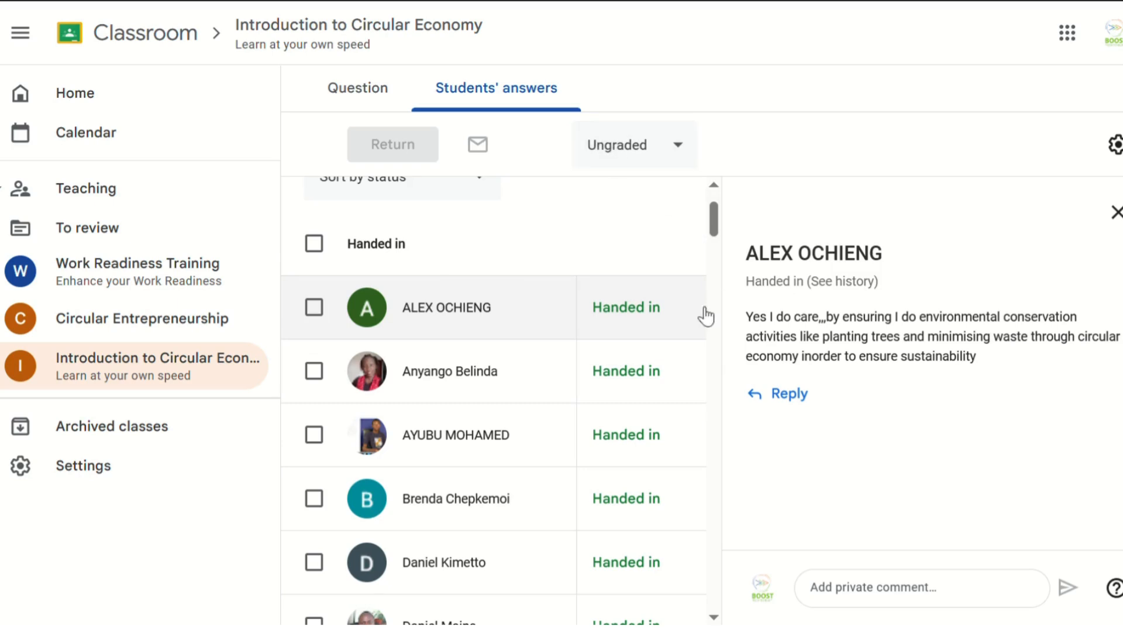
left_click(676, 146)
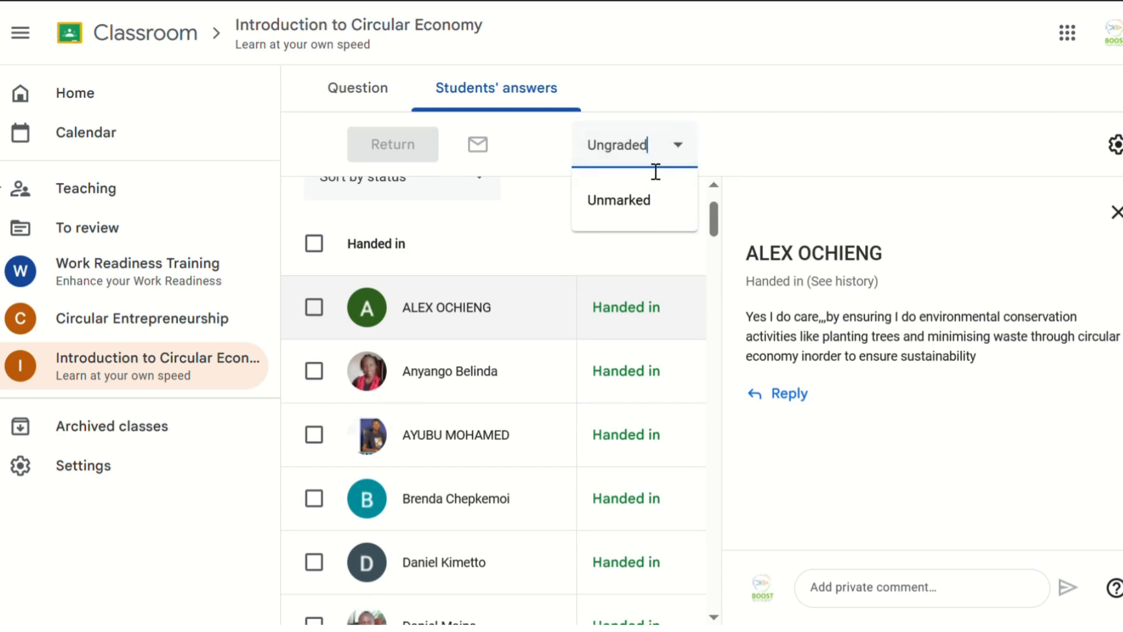
left_click(735, 153)
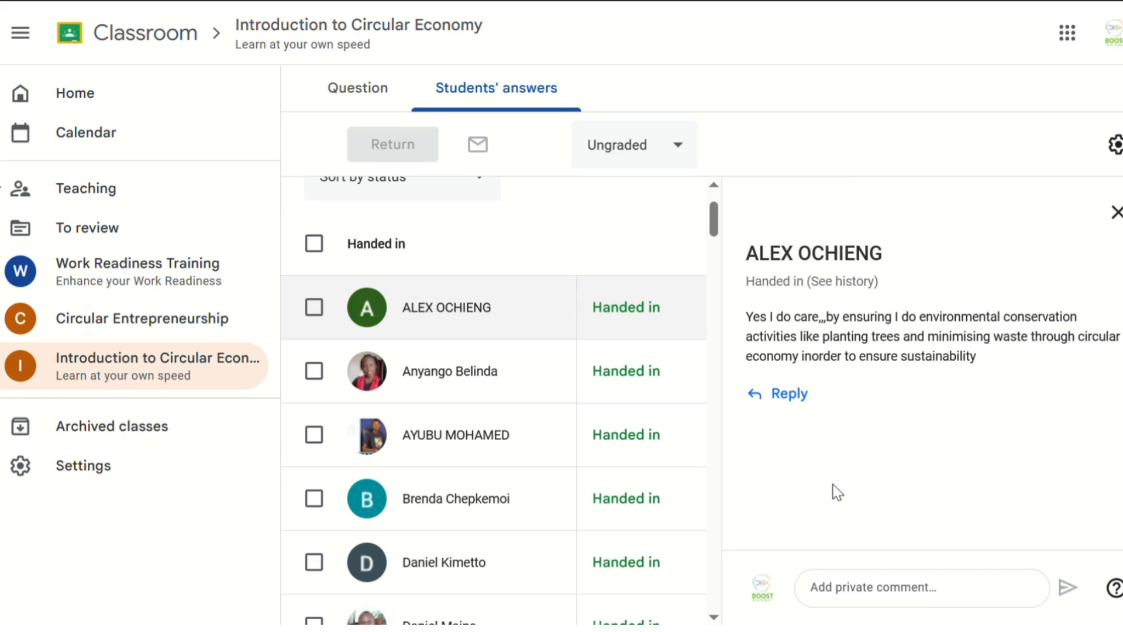
Step: Return to the overview of students' answers and open the response of a student further down the handed-in list
left_click(365, 100)
left_click(518, 108)
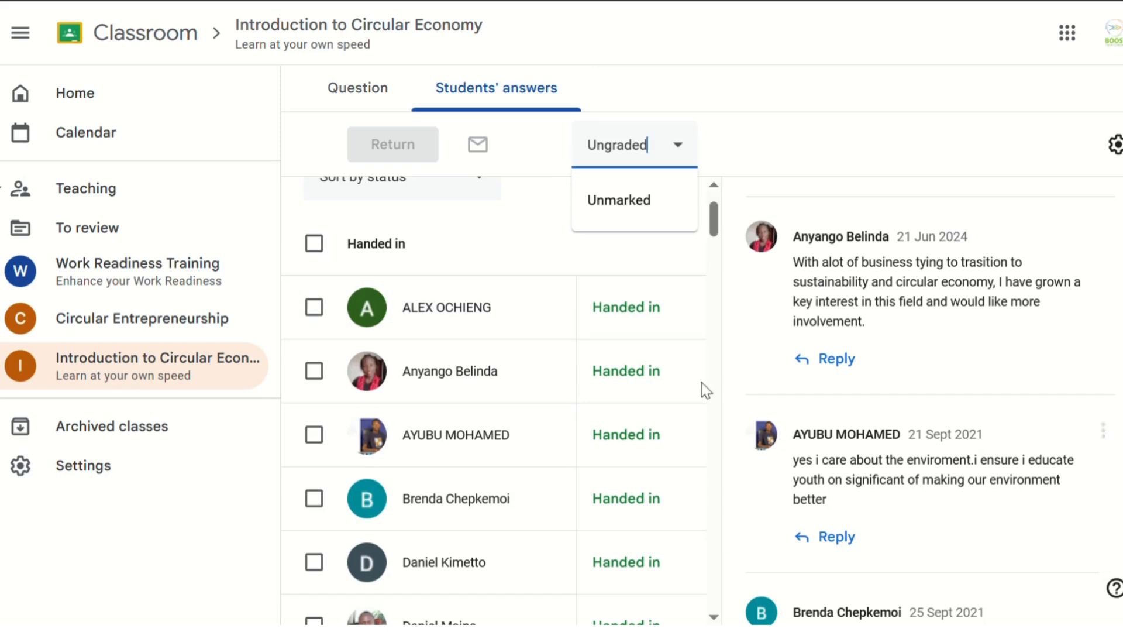
scroll(532, 335, "down", 2)
scroll(532, 334, "down", 9)
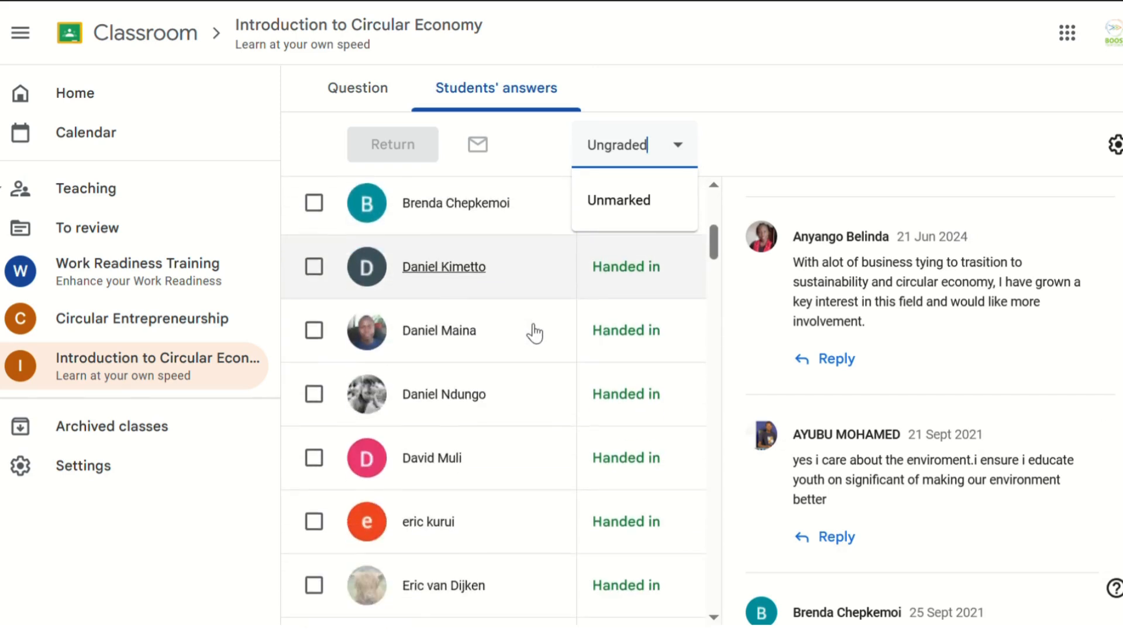
scroll(534, 334, "down", 1)
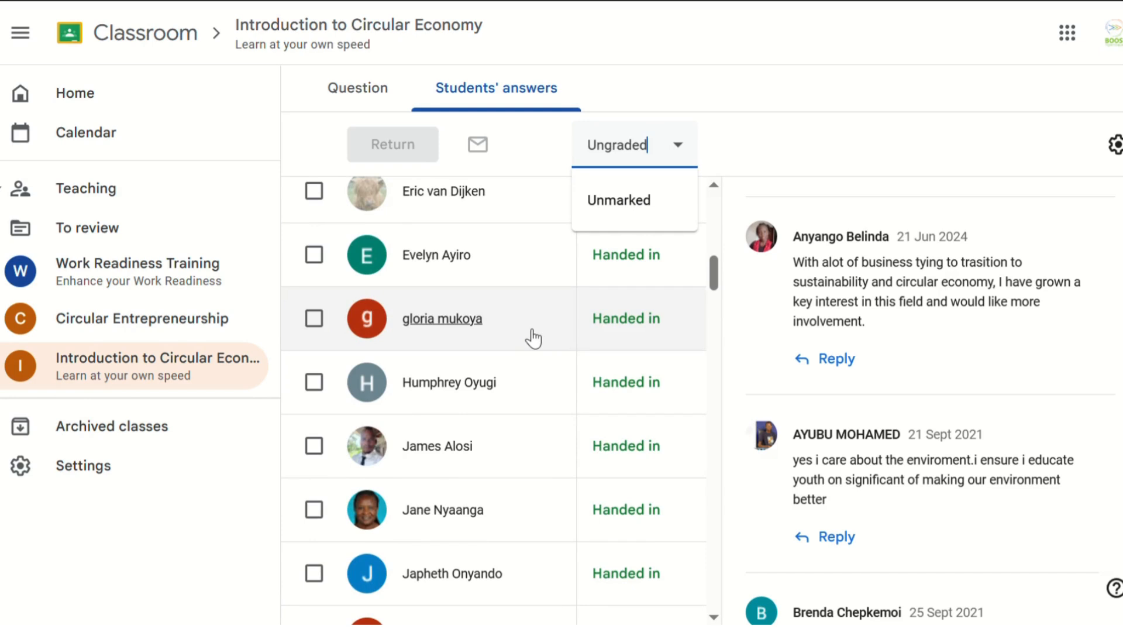
left_click(533, 334)
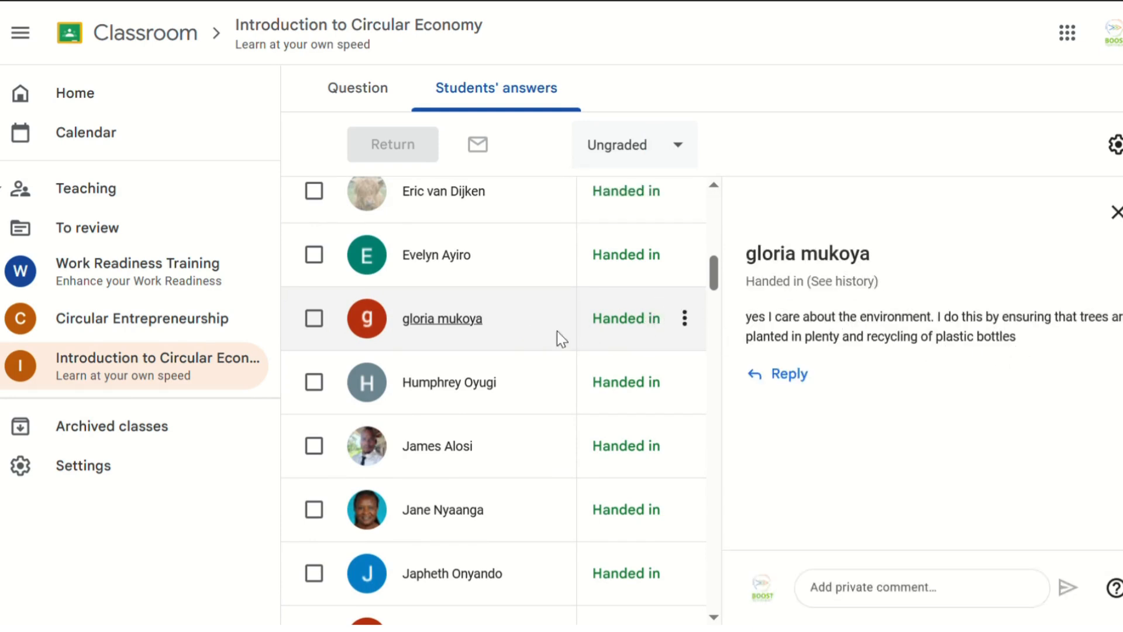
Step: View the responses of the next four students in the list and activate the private comment field for the last one
scroll(585, 338, "down", 2)
left_click(523, 308)
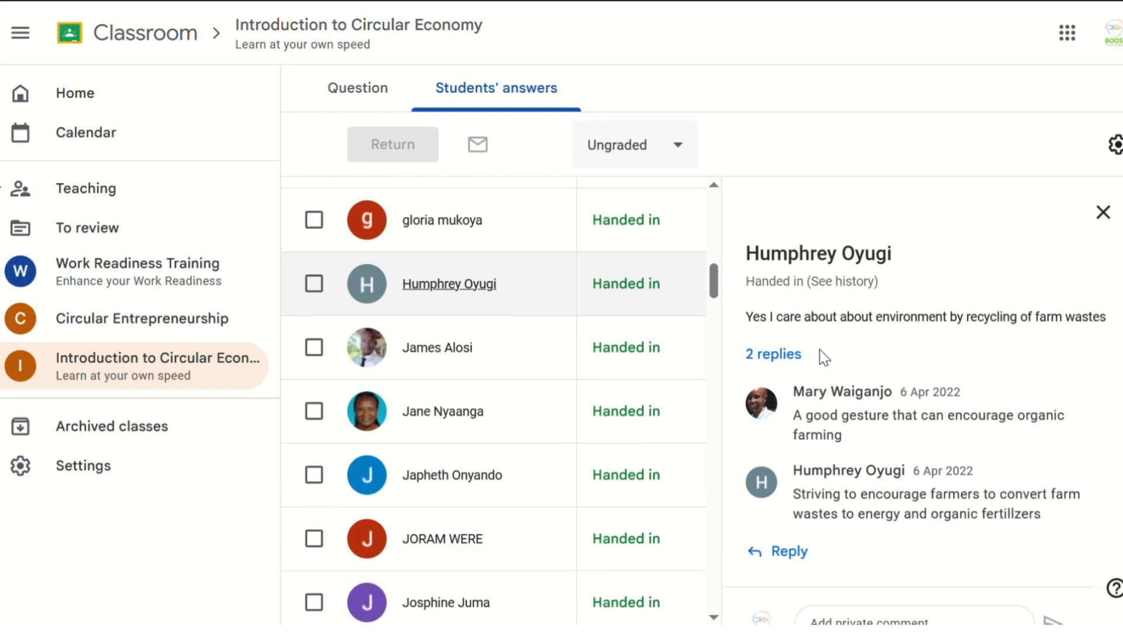
left_click(545, 349)
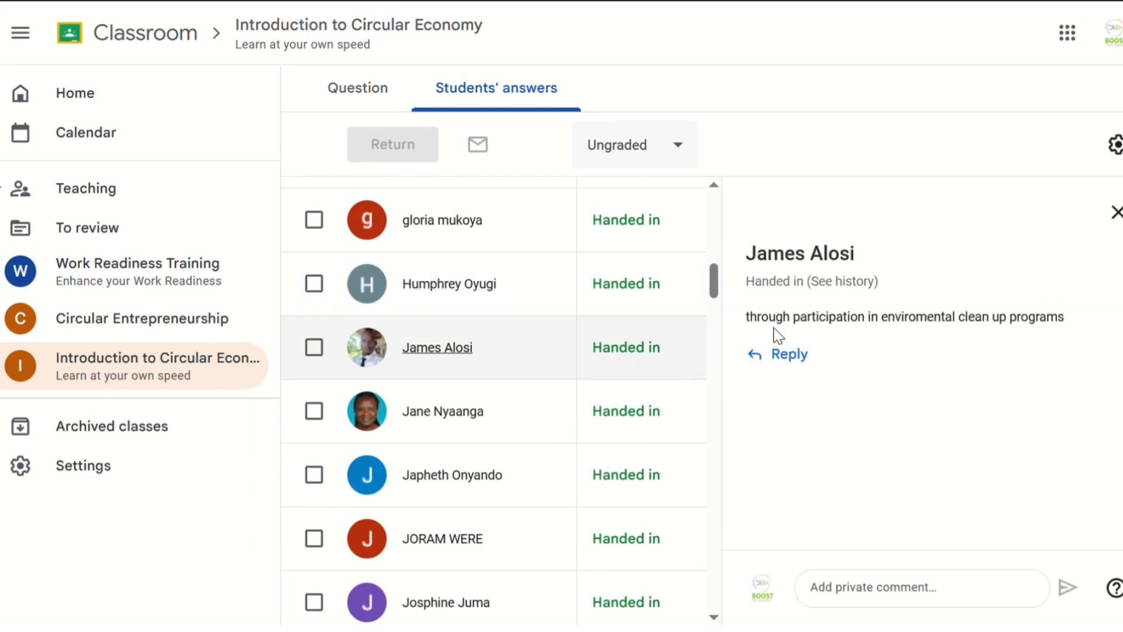
left_click(513, 421)
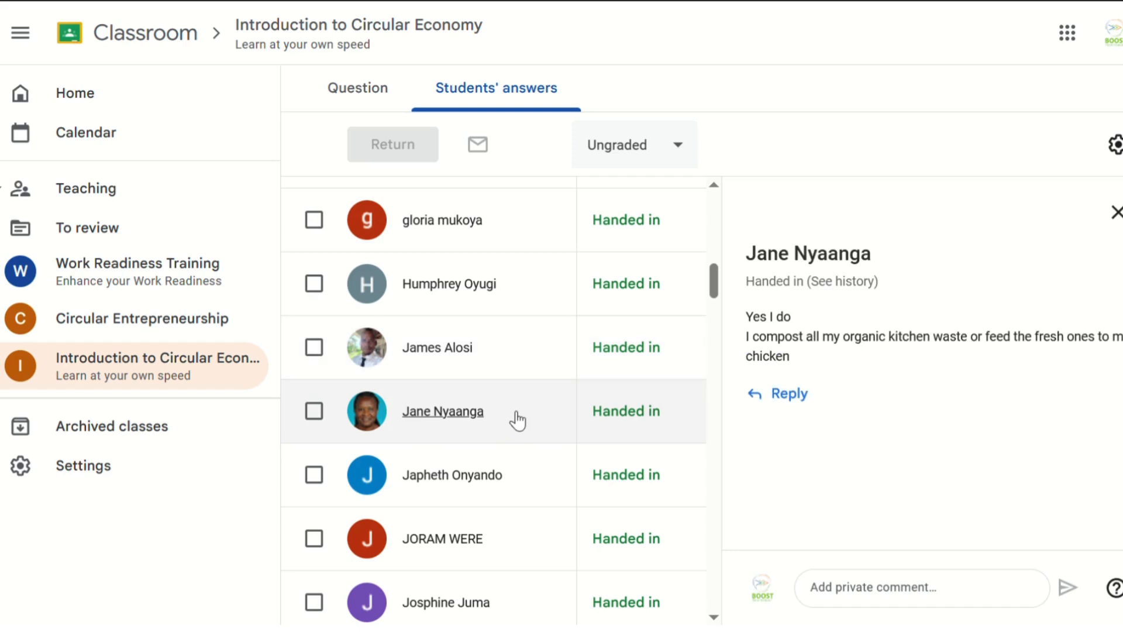
scroll(519, 419, "down", 2)
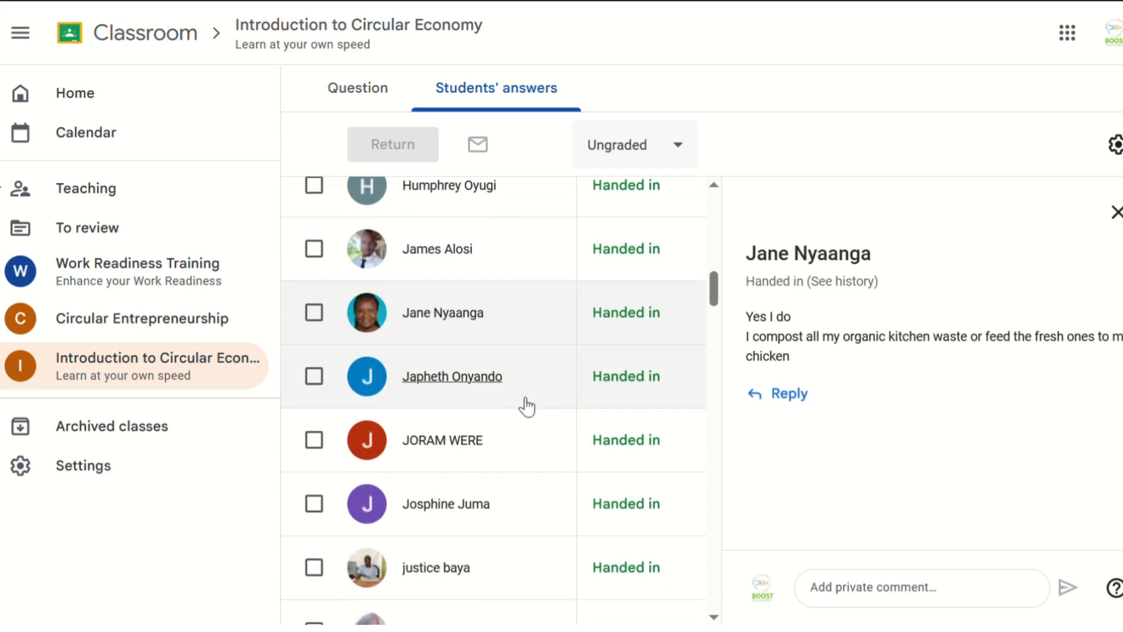
left_click(524, 406)
scroll(687, 316, "down", 3)
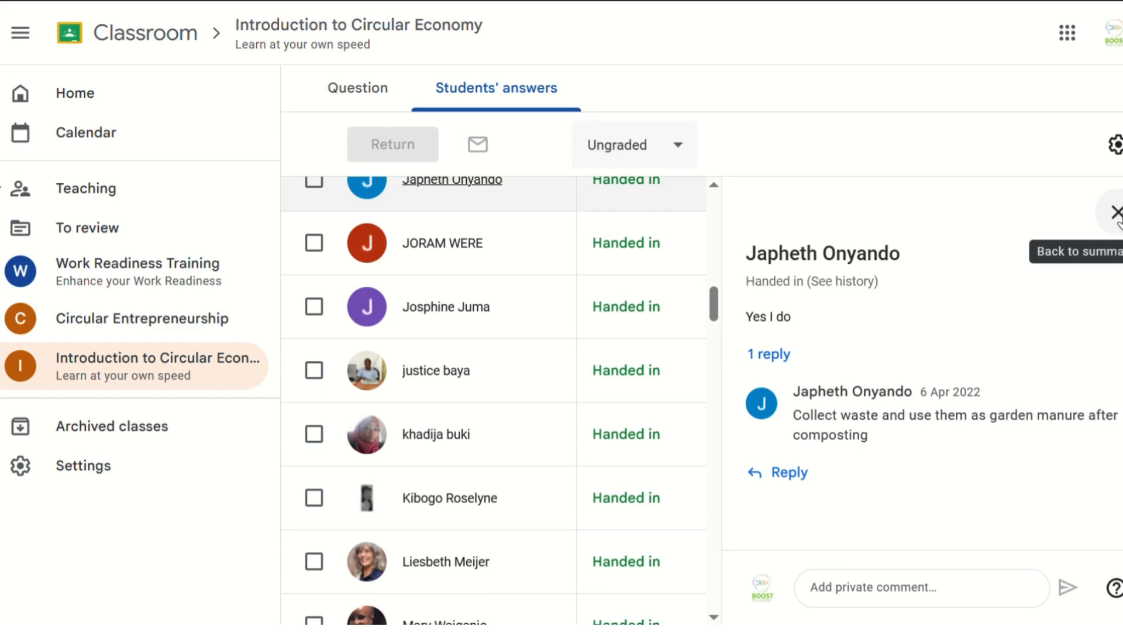
left_click(894, 592)
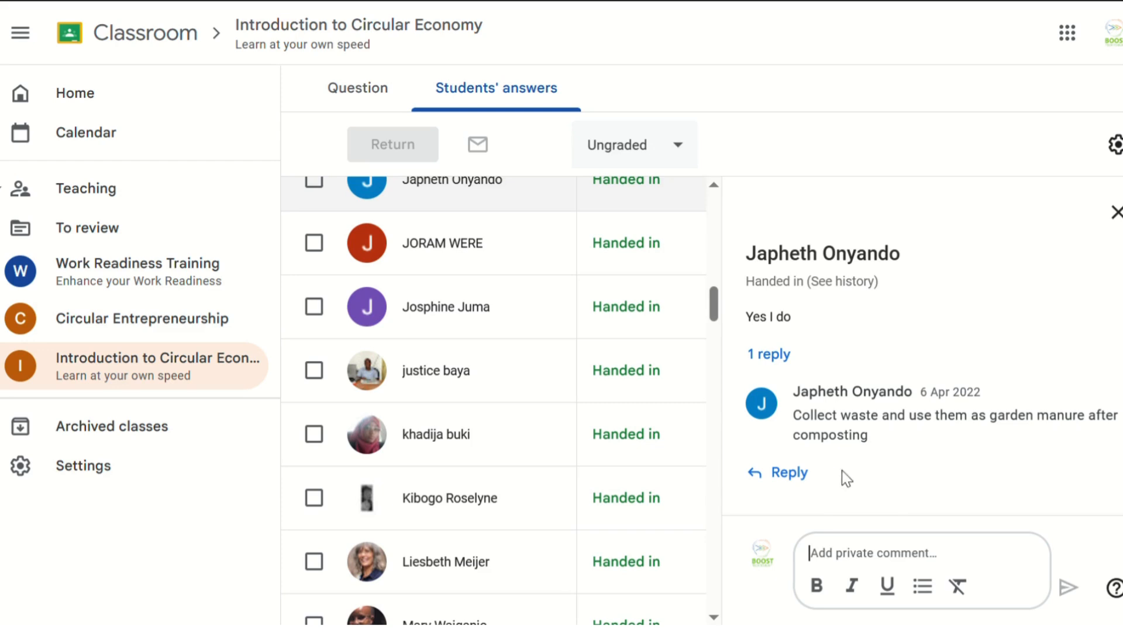
Step: Begin the private comment to the open student with "This is a good alternative to disposing waste in the environment."
left_click(842, 566)
type("T")
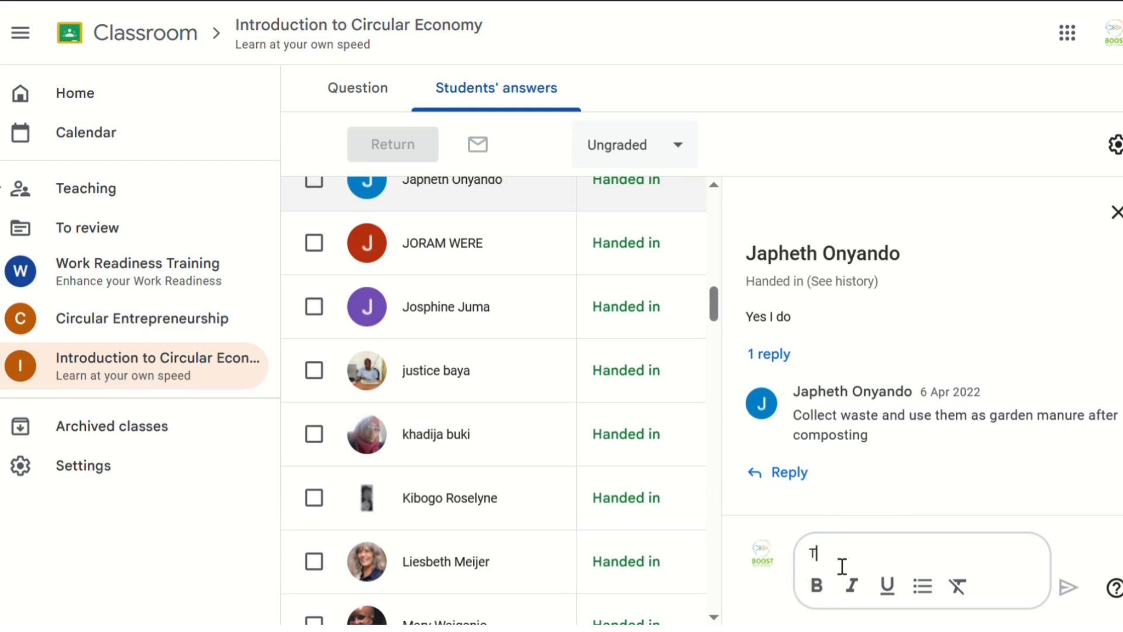
type("his is a good alternative to di")
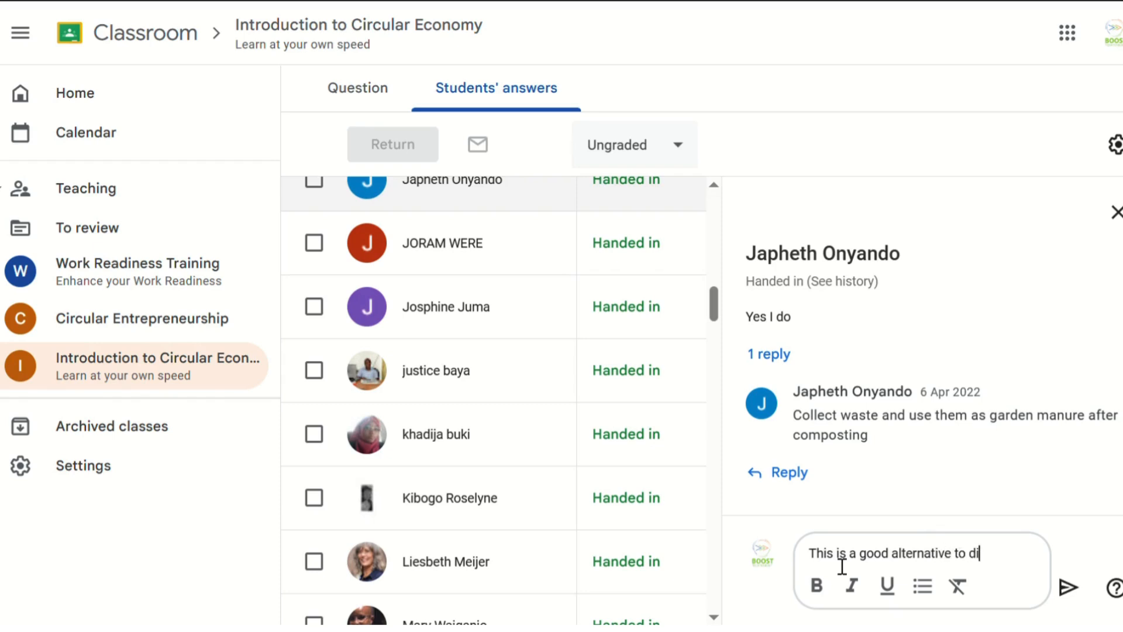
type("sposing waste ")
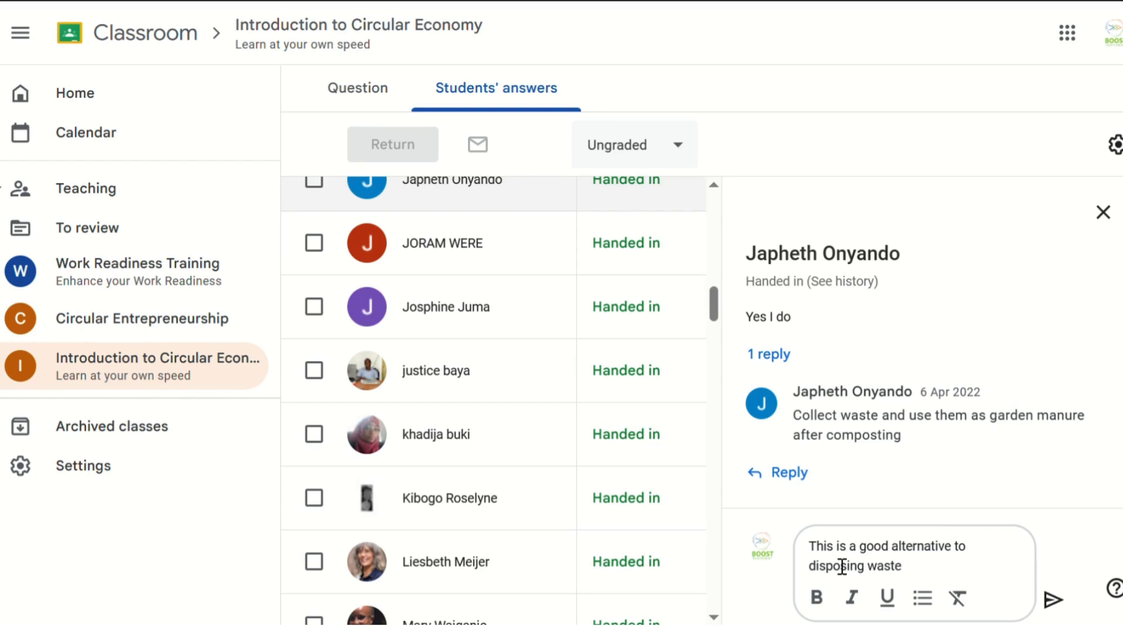
type("in the environme")
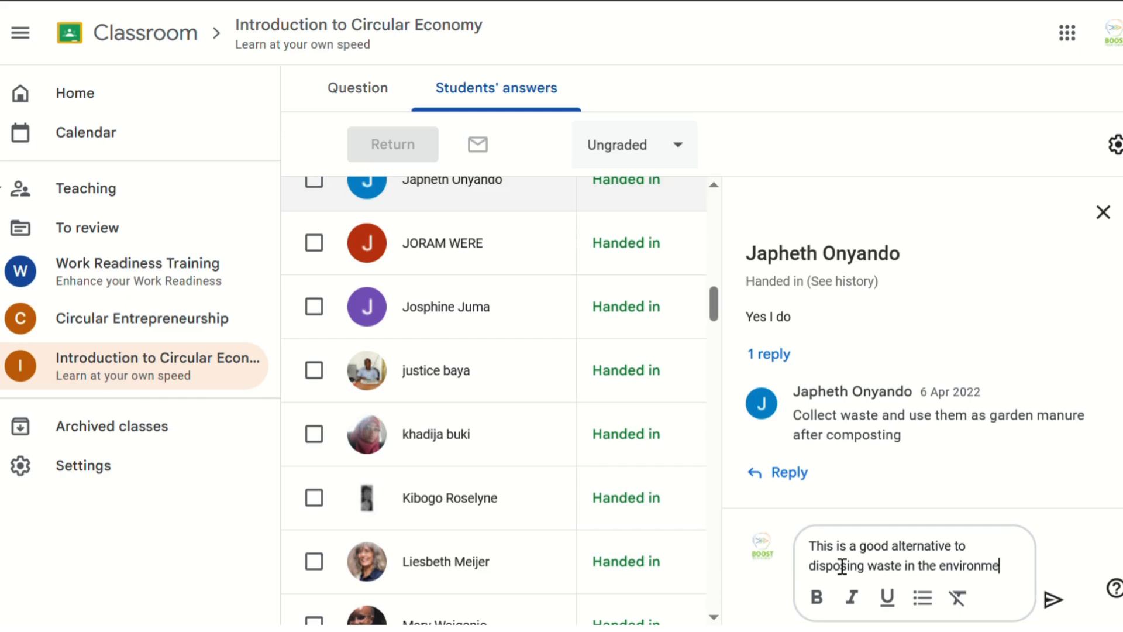
type("nt.")
Step: Continue the private comment on a new line with "It allows one to reuse or recyle waste"
key("Return")
type("It allows")
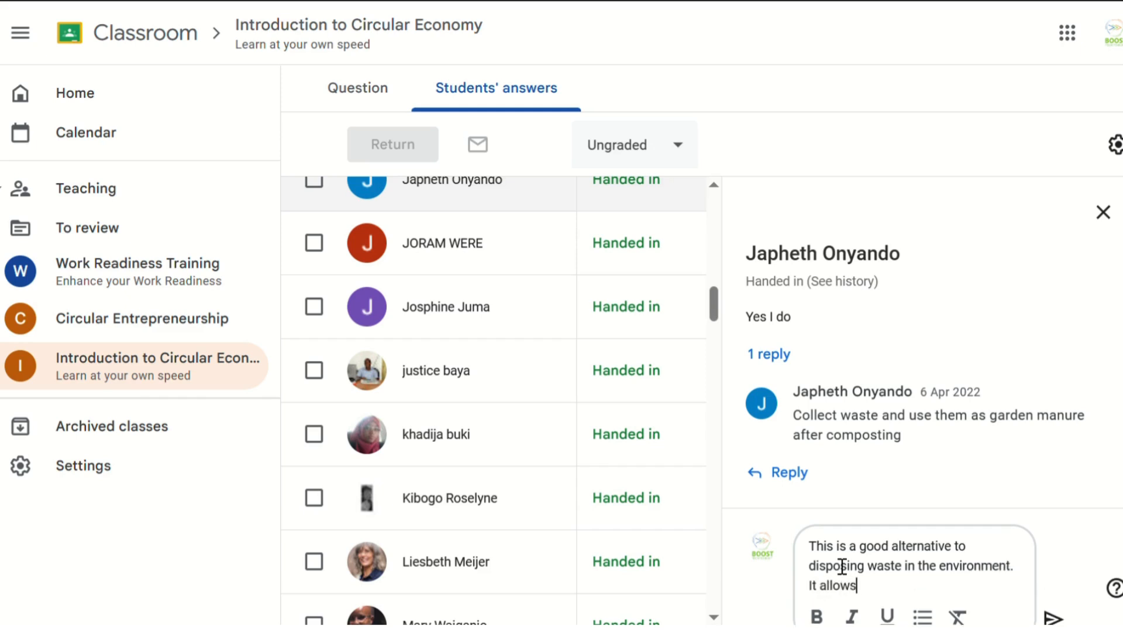
type(" onc")
type(" to reuse or r")
type("ecyle ")
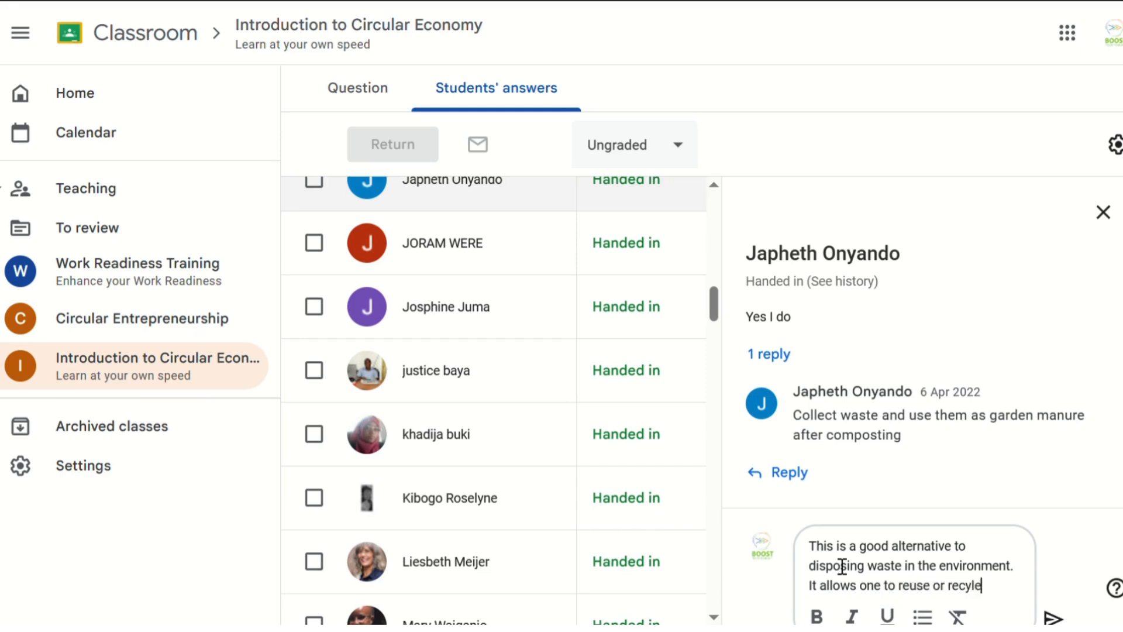
type("wat")
key("BackSpace")
key("BackSpace")
key("BackSpace")
type("yle waste")
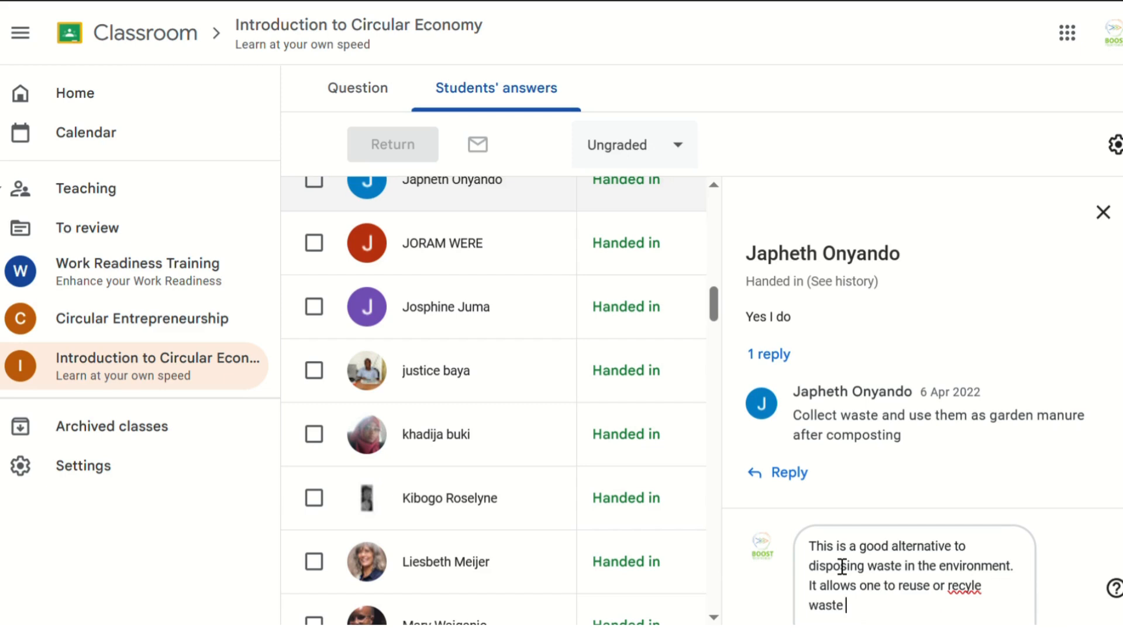
Step: Correct "recyle" to "recycle" in the private comment and extend the sentence with "hence less exporture to the enviroment"
double_click(962, 588)
type("recycle wast")
type("e hence")
type(" less")
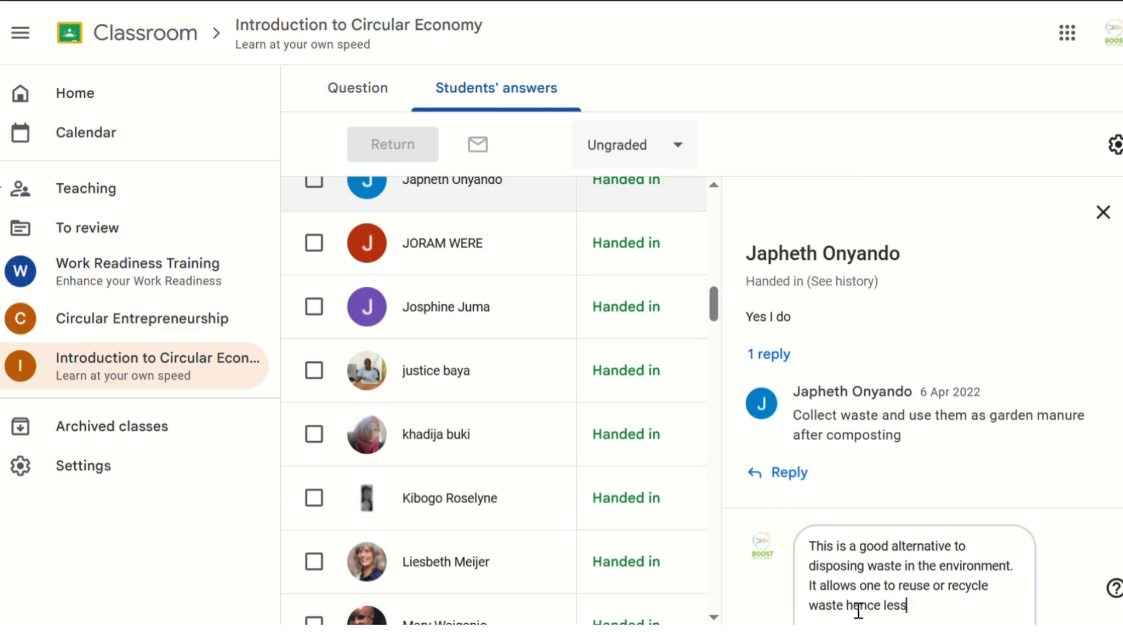
type(" exporture to the")
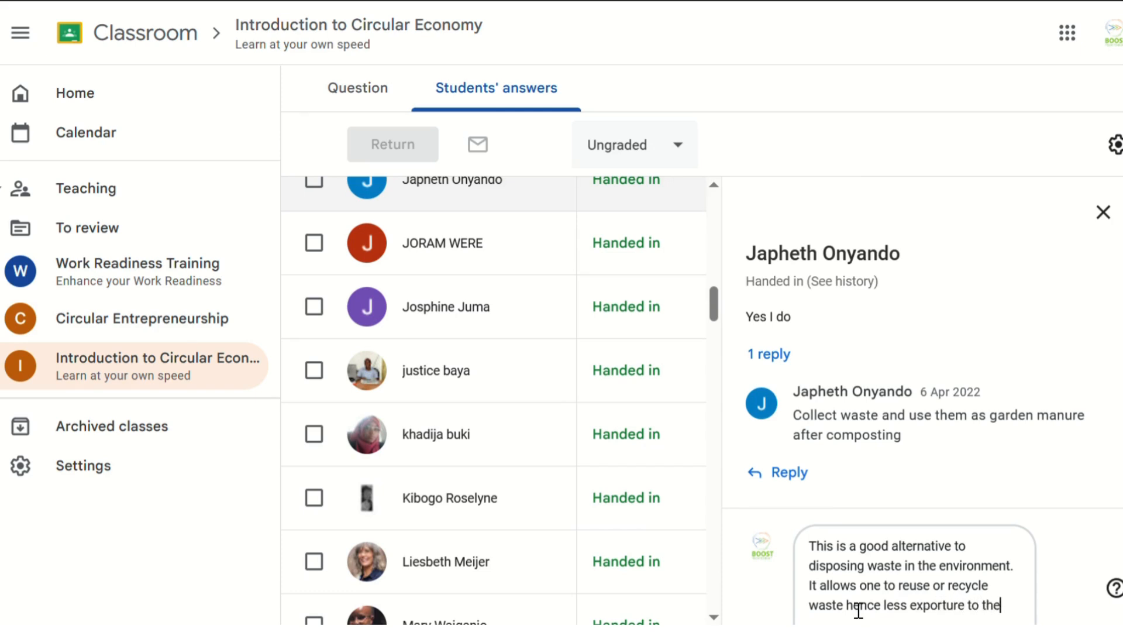
type(" enviroment")
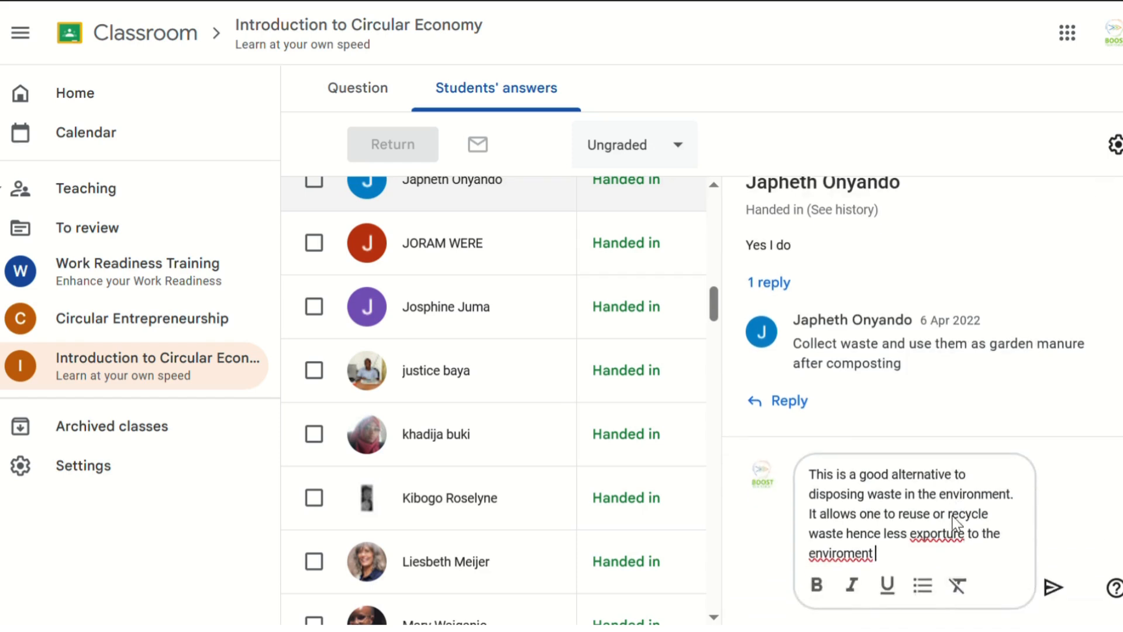
Step: Replace "exporture" with "waste in", correct the last word to "environment", post the private comment and review it
double_click(953, 537)
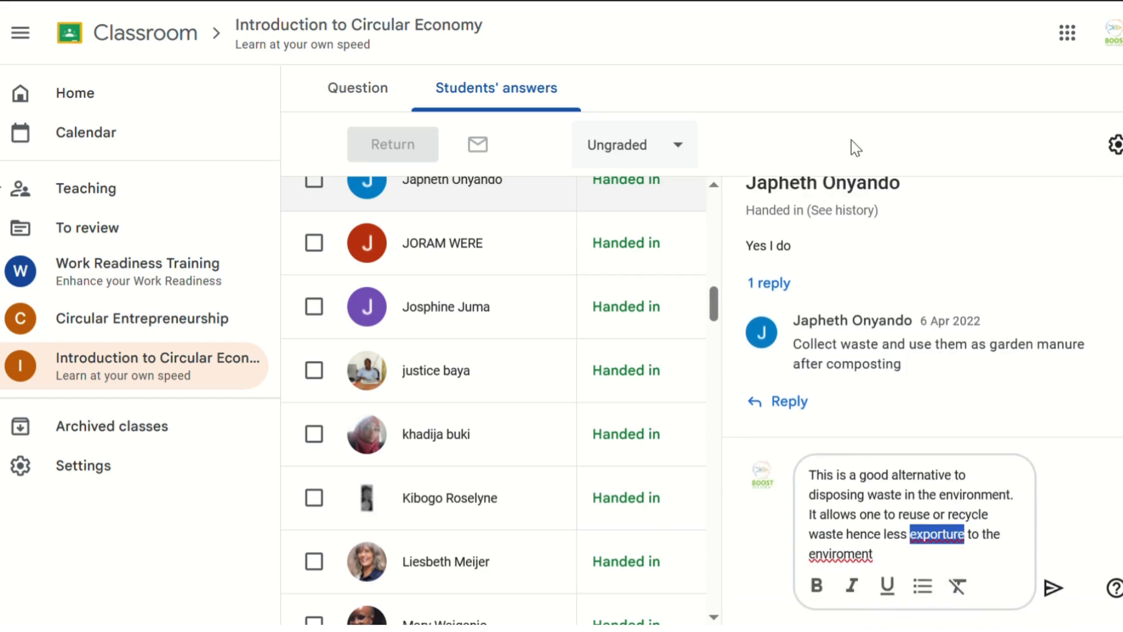
left_click_drag(975, 537, 922, 544)
type("waste")
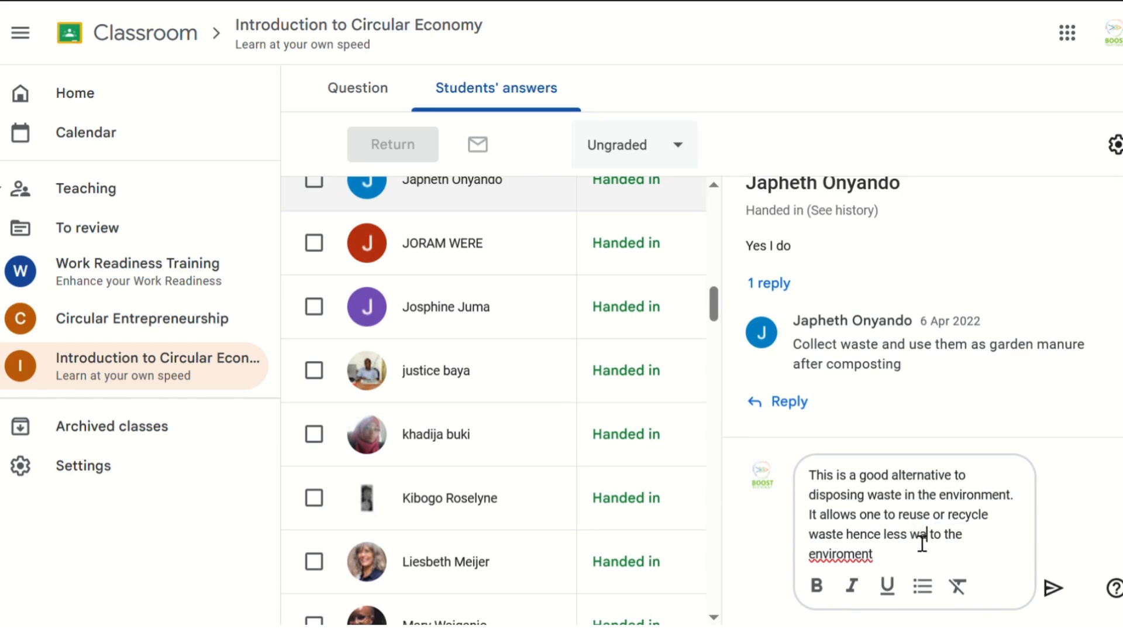
type(" in")
left_click(846, 555)
type("environment")
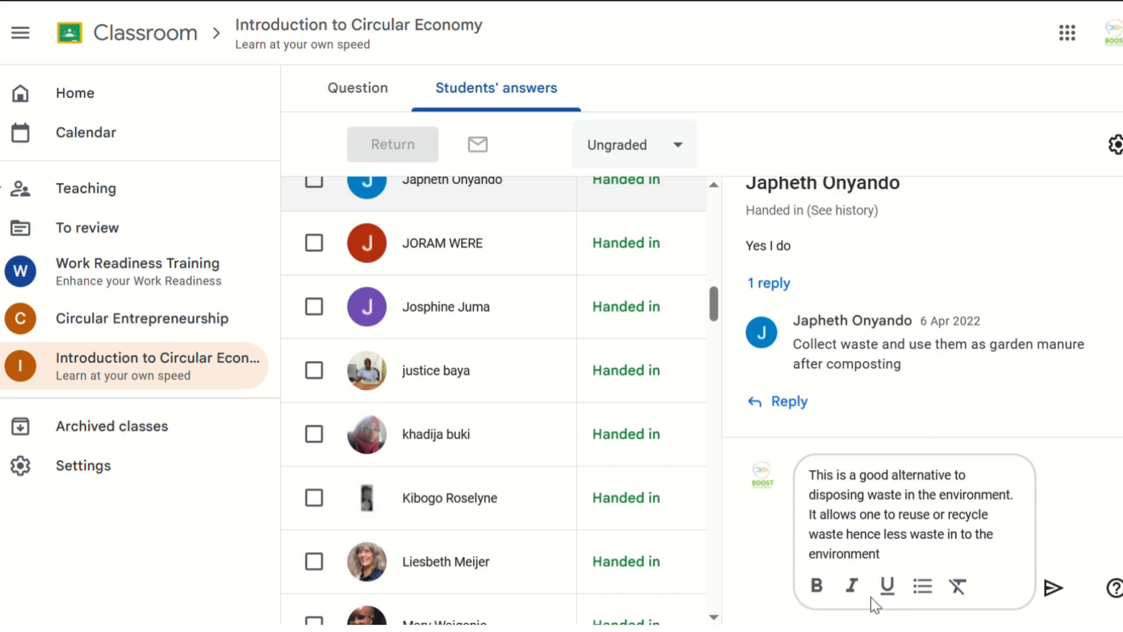
left_click(1055, 589)
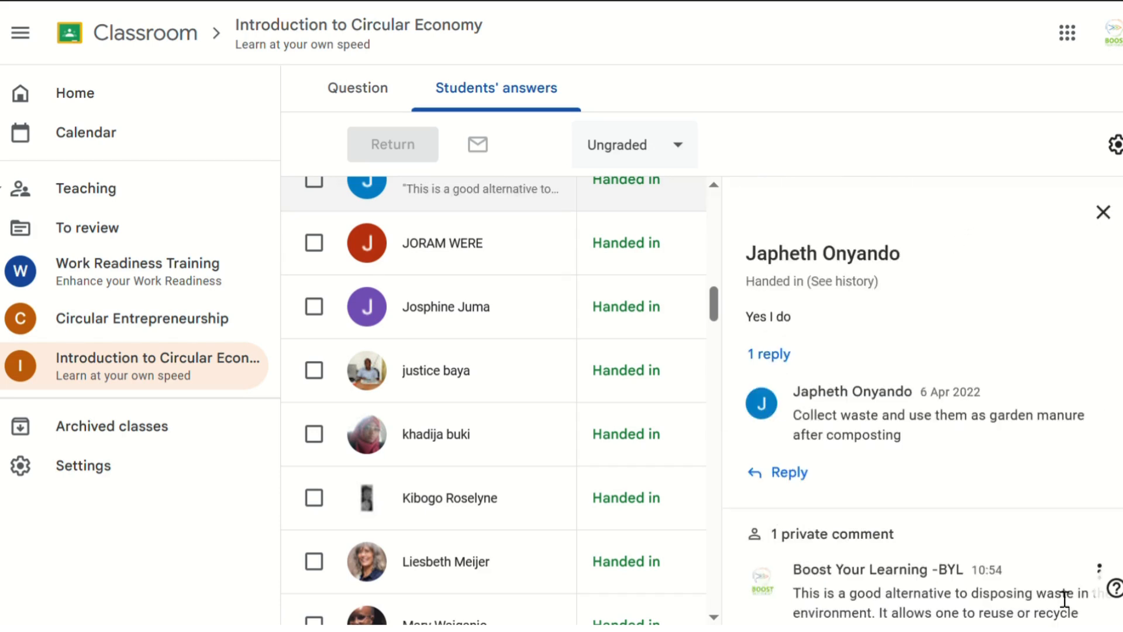
scroll(929, 403, "down", 3)
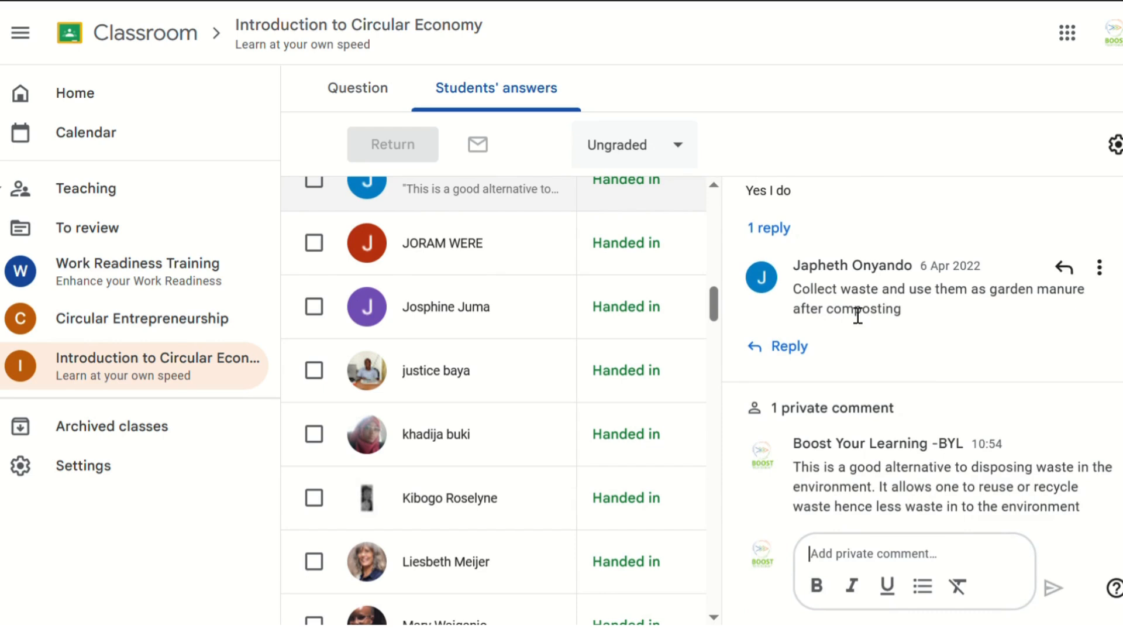
scroll(858, 318, "up", 3)
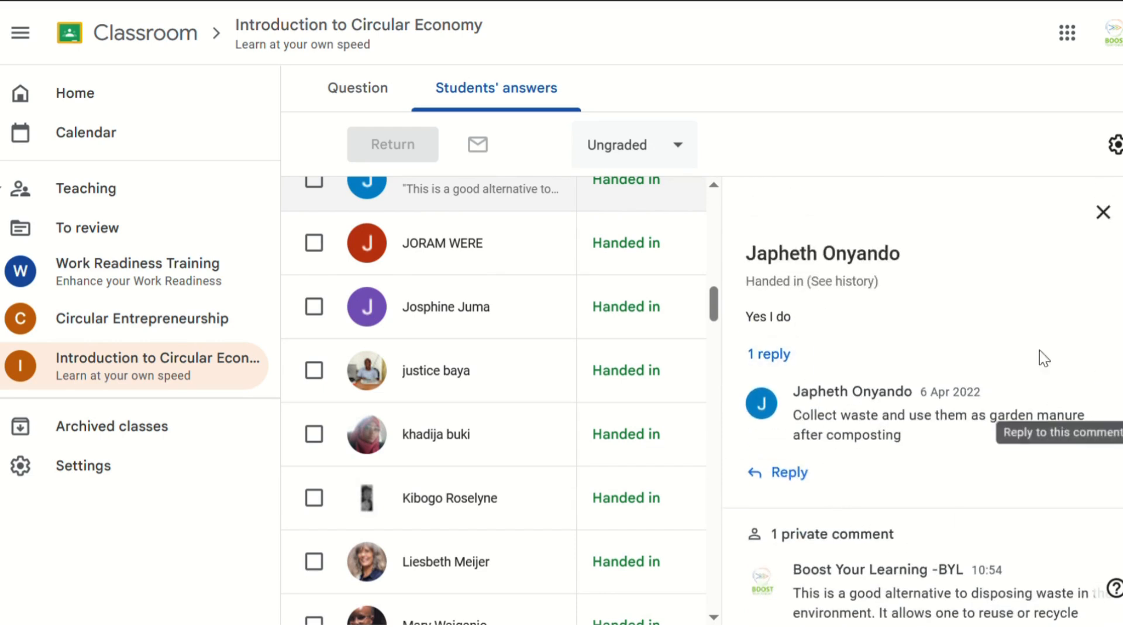
Step: Close the student's response and return to the Classwork page of the Introduction to Circular Economy class
left_click(1104, 218)
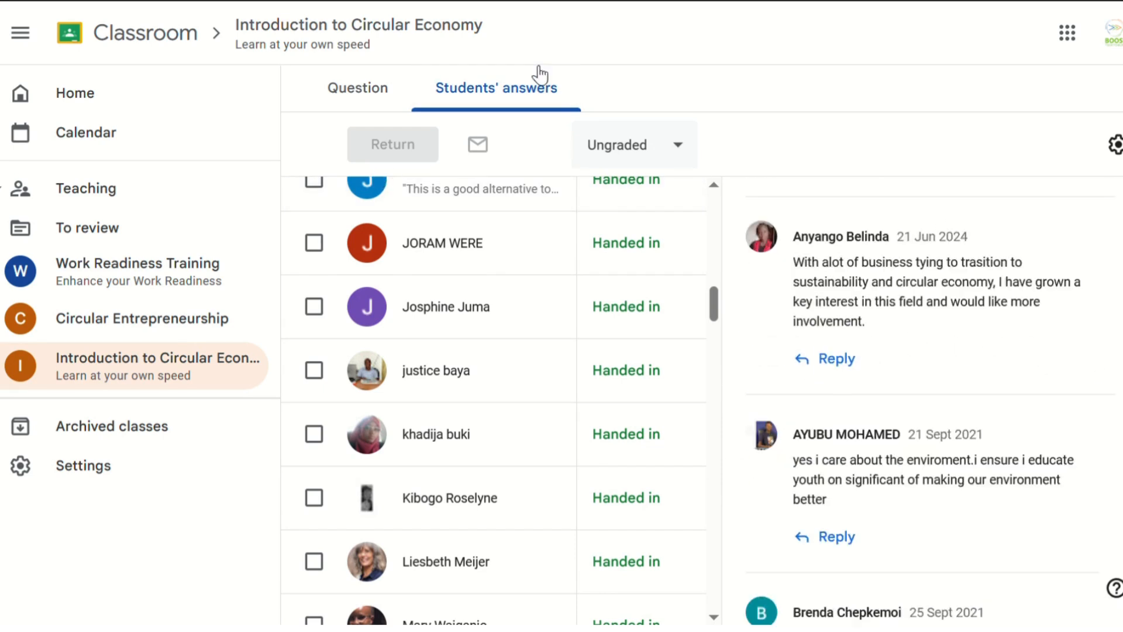
left_click(406, 93)
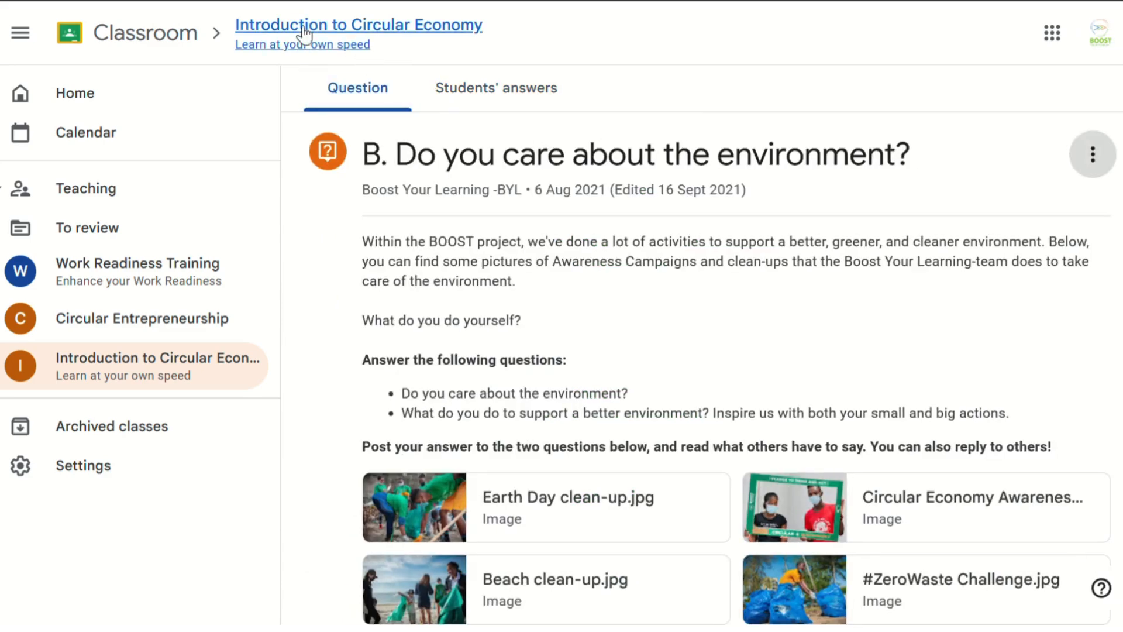
left_click(295, 29)
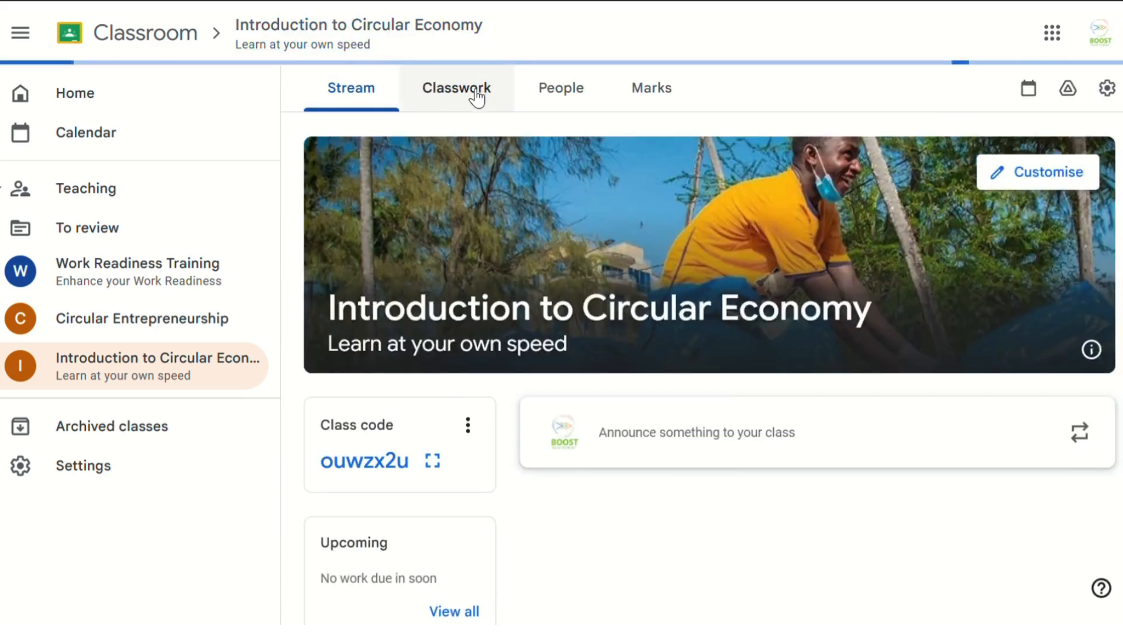
left_click(477, 98)
Step: Open the handed-in student answers for "B. Your waste experience" in section "2. What is Circular Economy?"
scroll(494, 214, "up", 2)
scroll(495, 215, "up", 5)
left_click(497, 353)
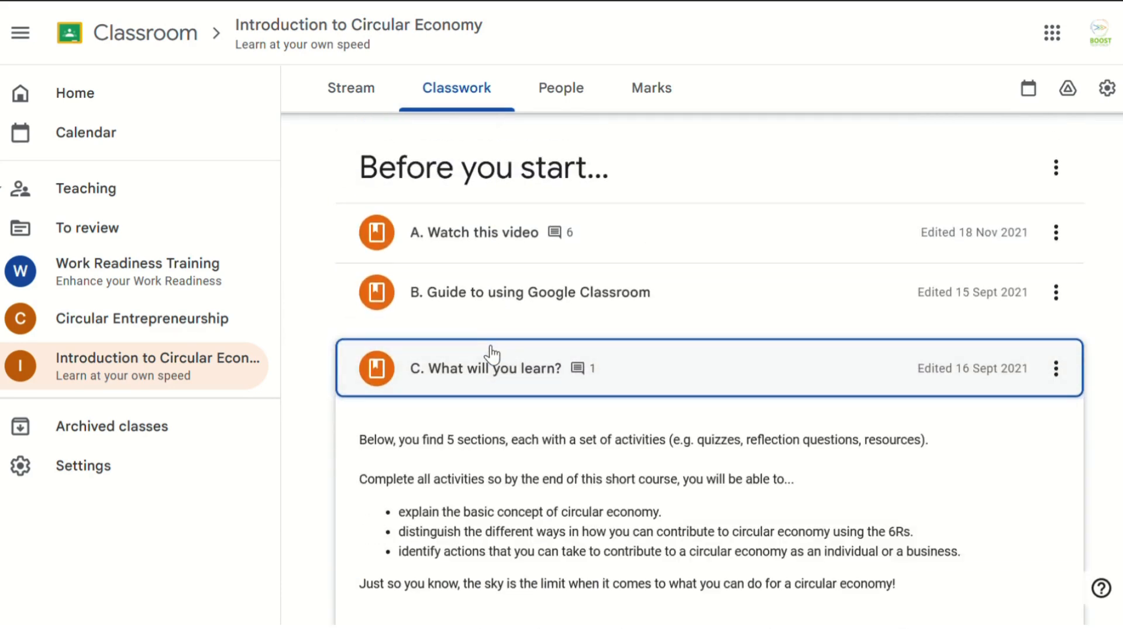
left_click(501, 359)
scroll(501, 359, "up", 5)
scroll(497, 358, "down", 5)
scroll(507, 356, "down", 5)
scroll(529, 322, "down", 3)
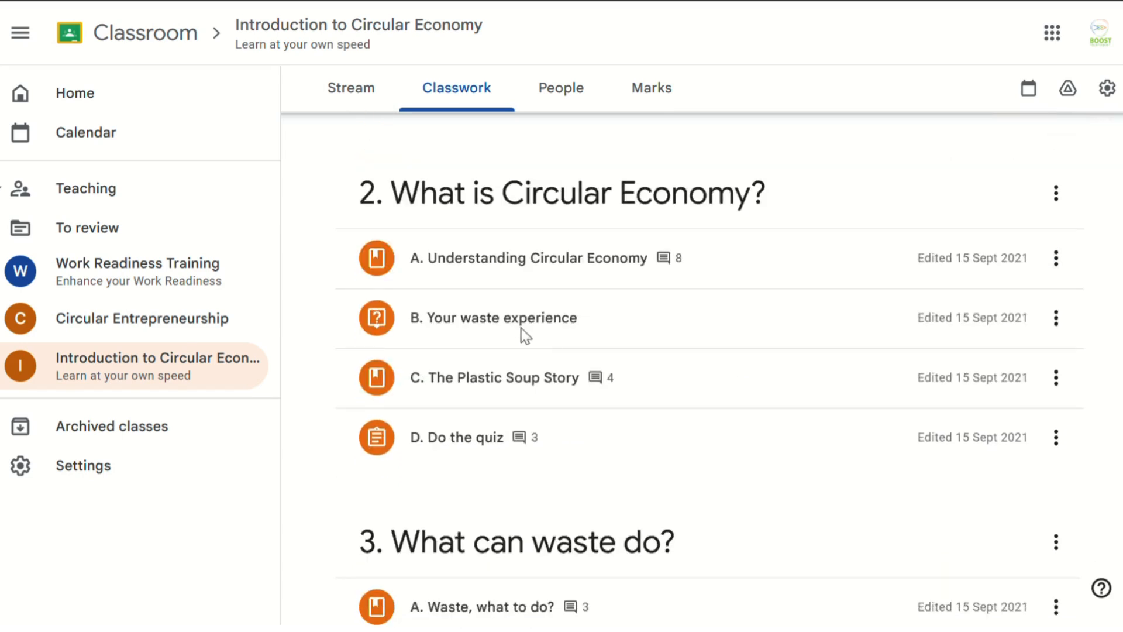
left_click(528, 336)
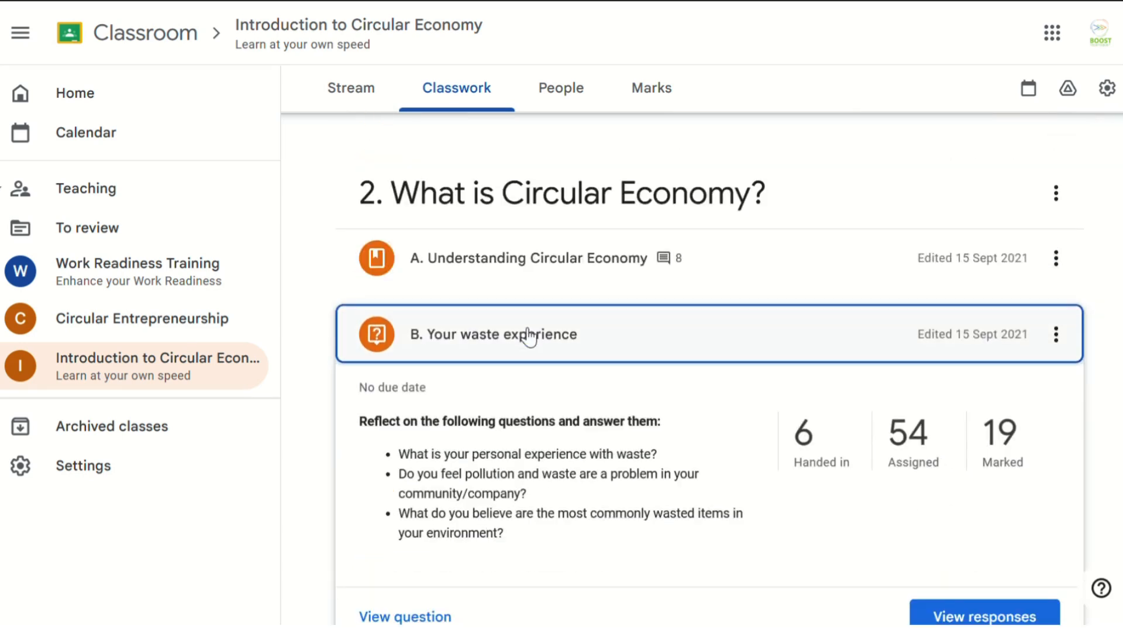
left_click(842, 425)
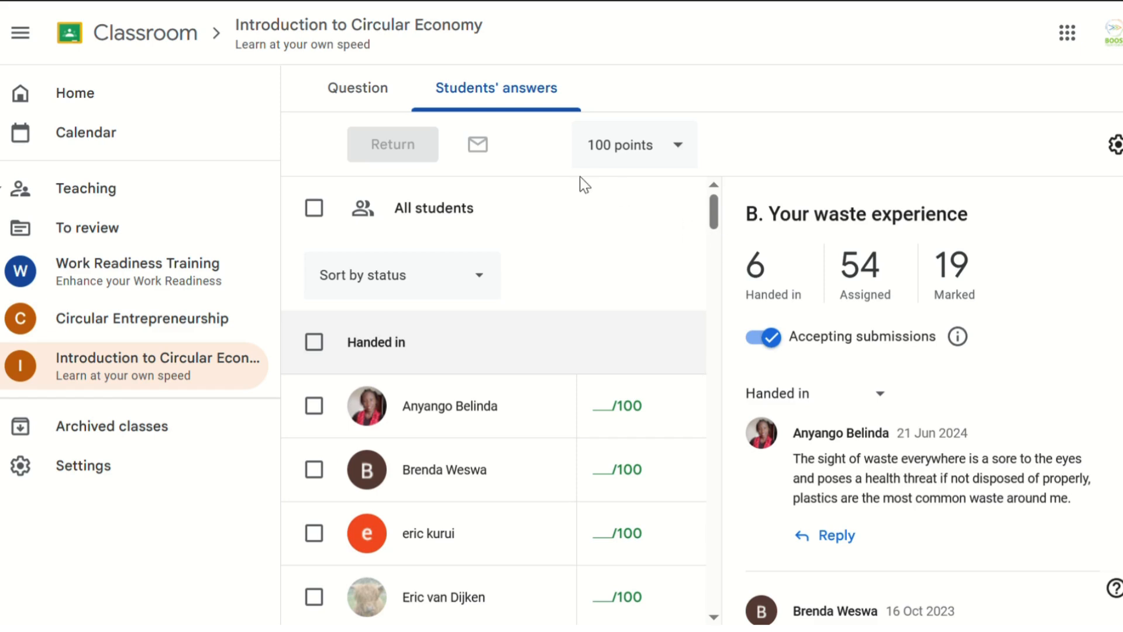
Step: Set the point value of the Your waste experience question to 50 and confirm the update
left_click(675, 156)
left_click(729, 139)
left_click(619, 156)
key("BackSpace")
key("BackSpace")
type("50")
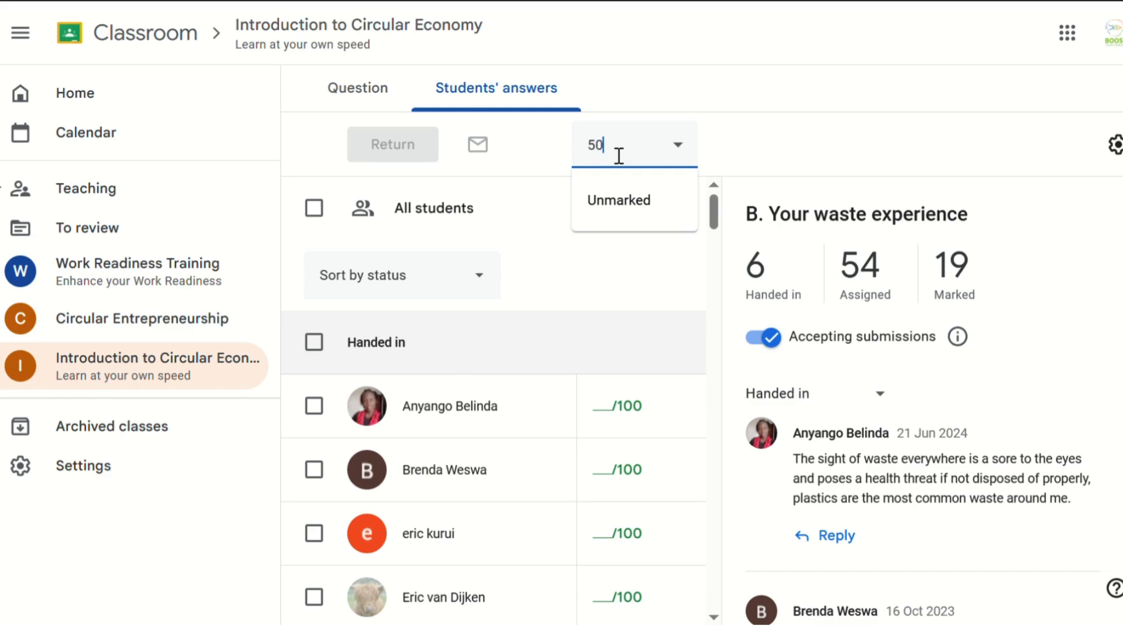
left_click(756, 65)
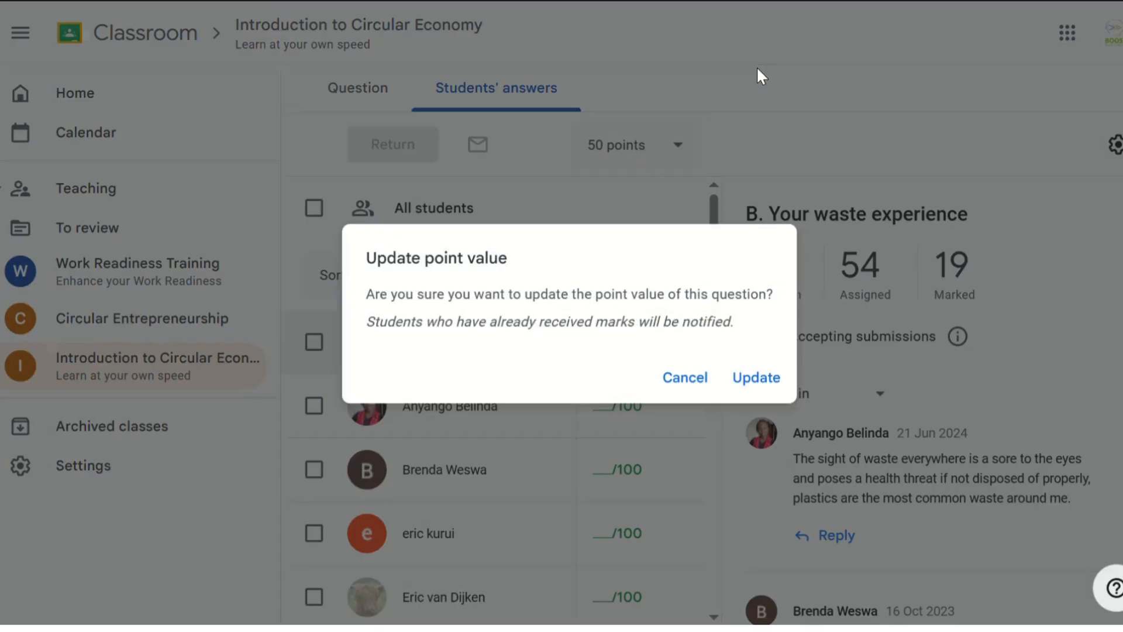
left_click(757, 398)
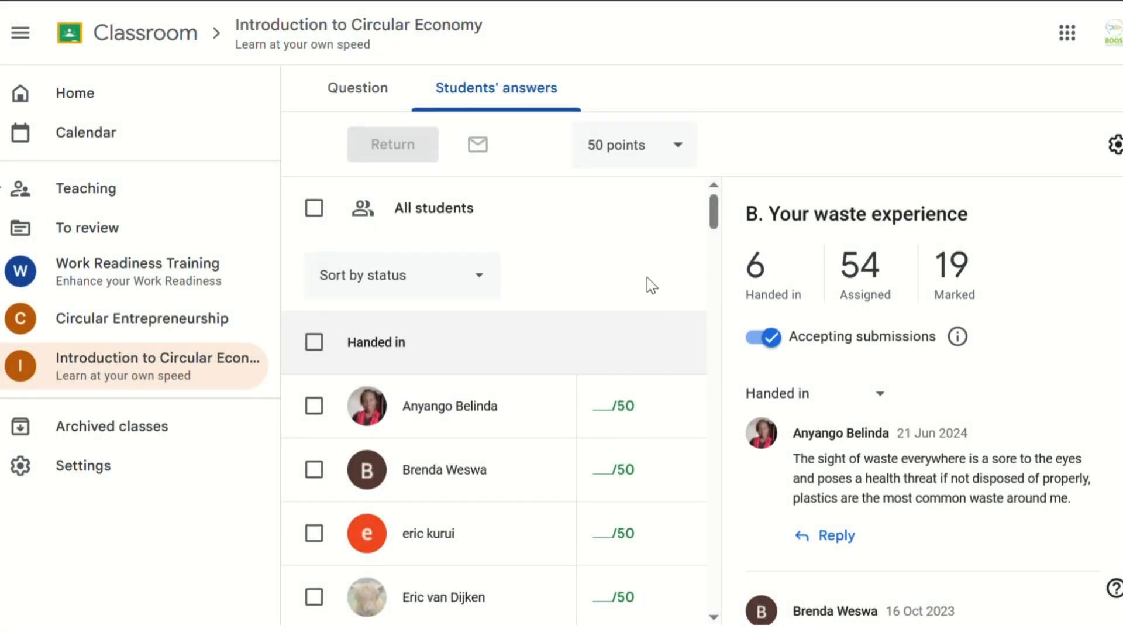
Step: Look through the list of handed-in answers and open the response of the fourth student listed
scroll(654, 333, "down", 6)
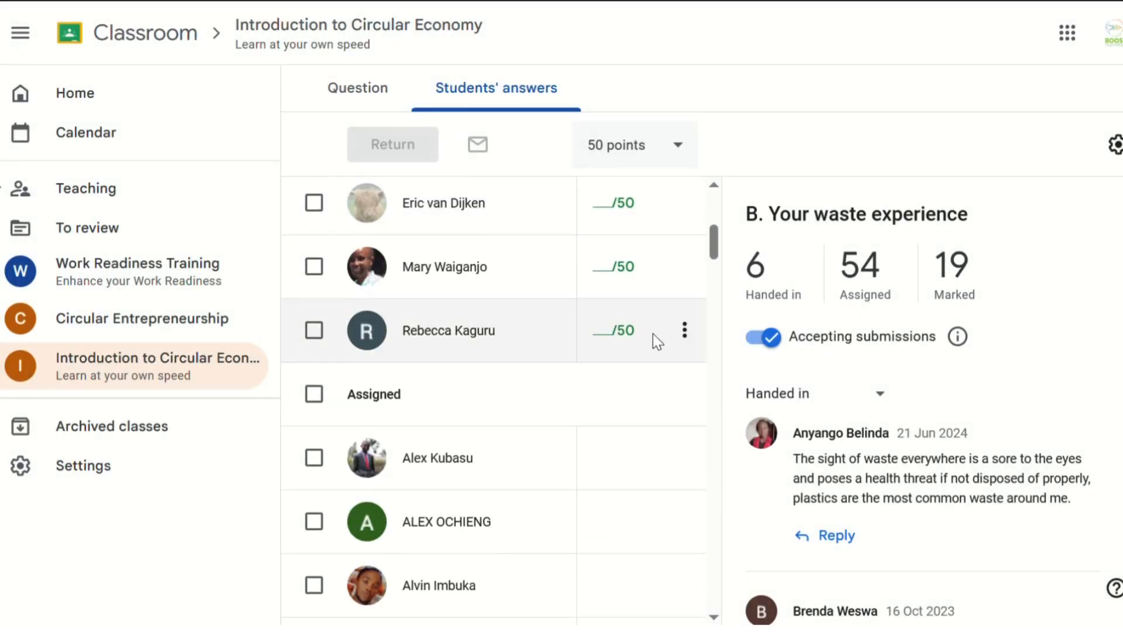
scroll(655, 338, "up", 7)
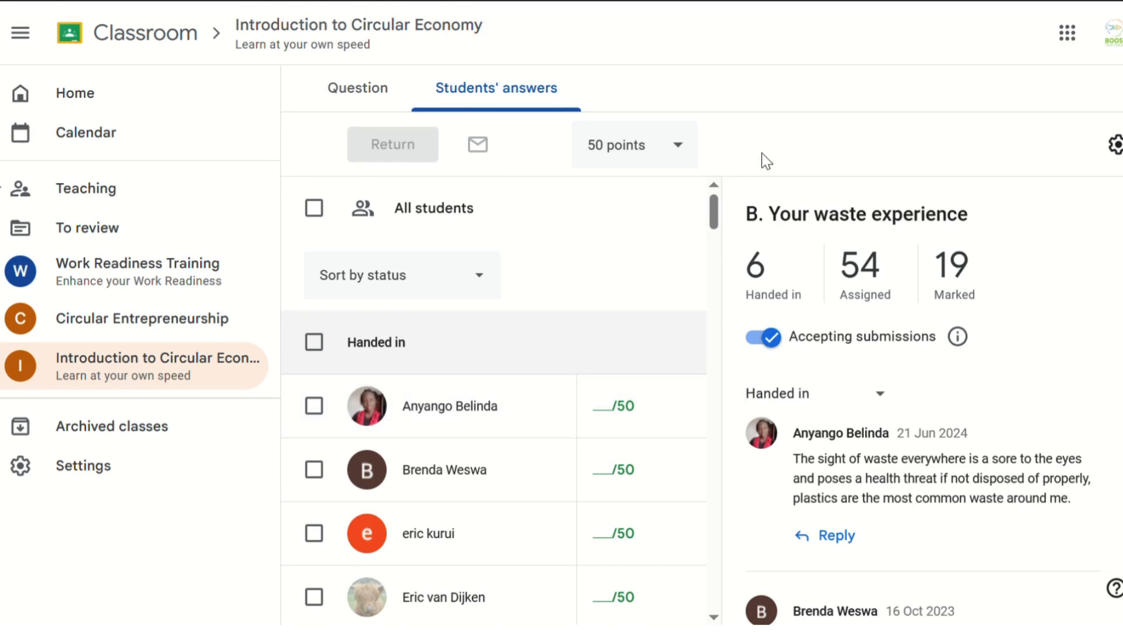
scroll(865, 526, "down", 2)
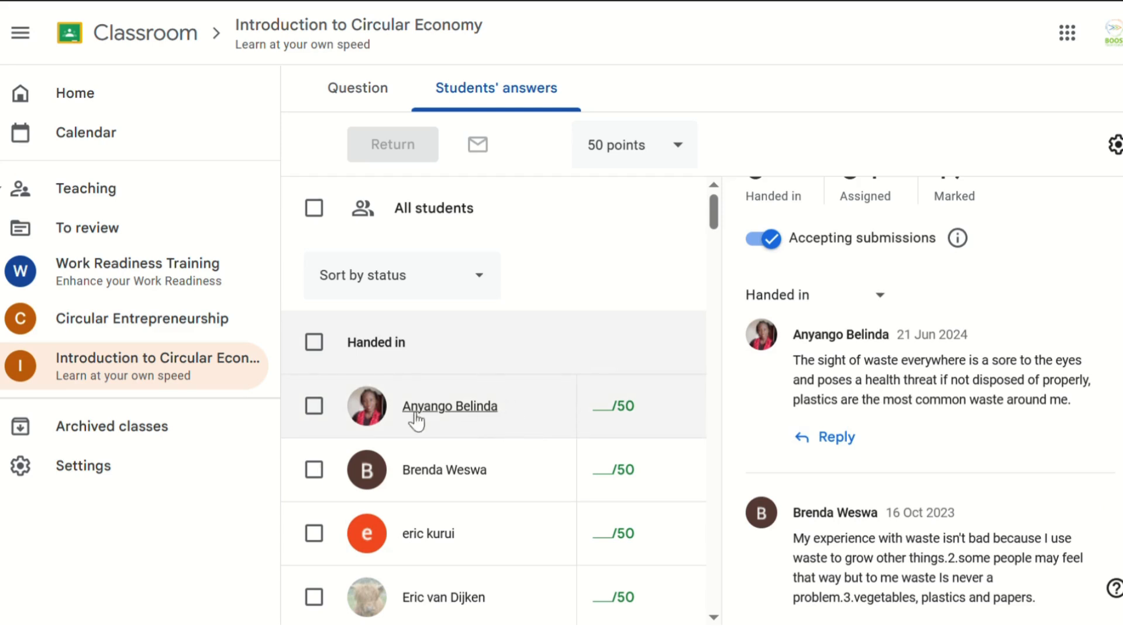
scroll(433, 412, "down", 2)
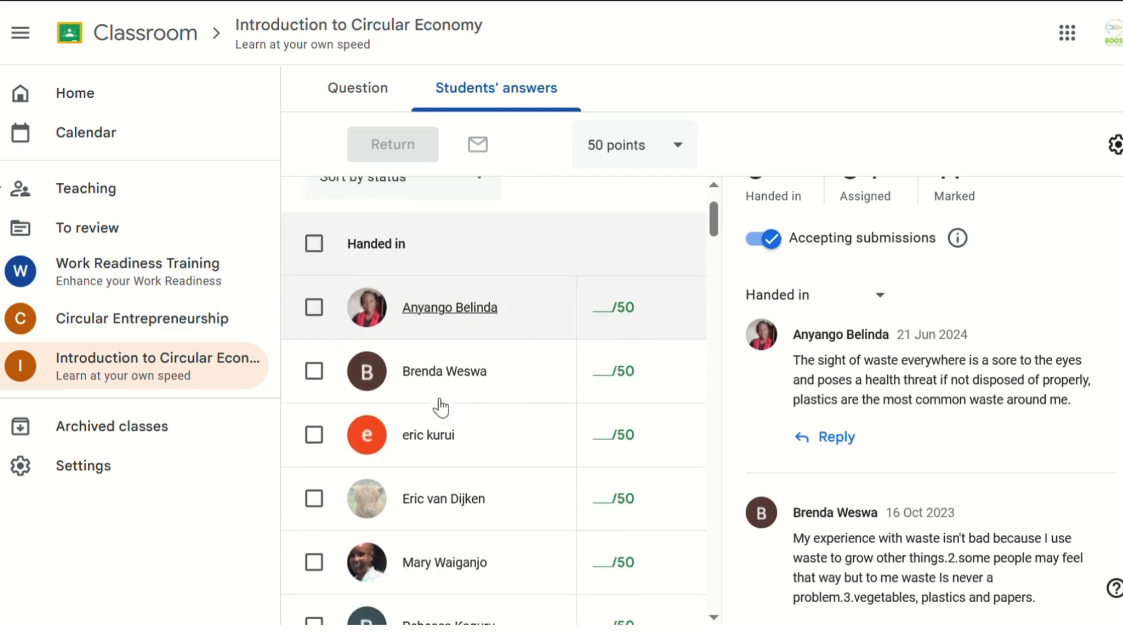
left_click(508, 490)
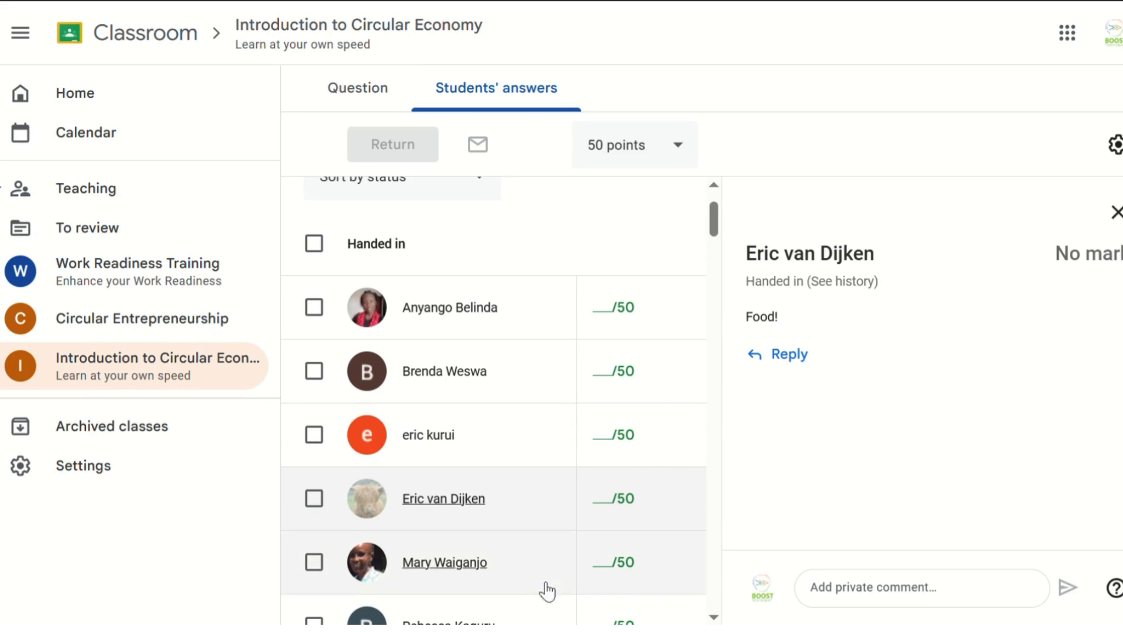
Step: Activate the mark field of the fourth and the first listed student without entering marks, and view the second student's response
left_click(601, 500)
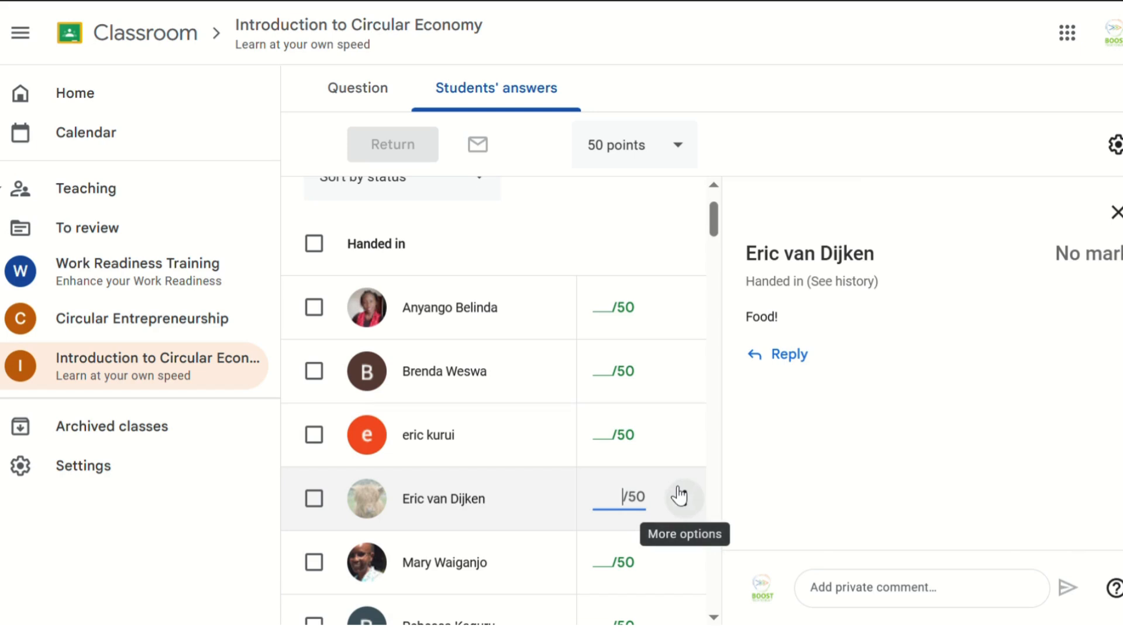
left_click(823, 454)
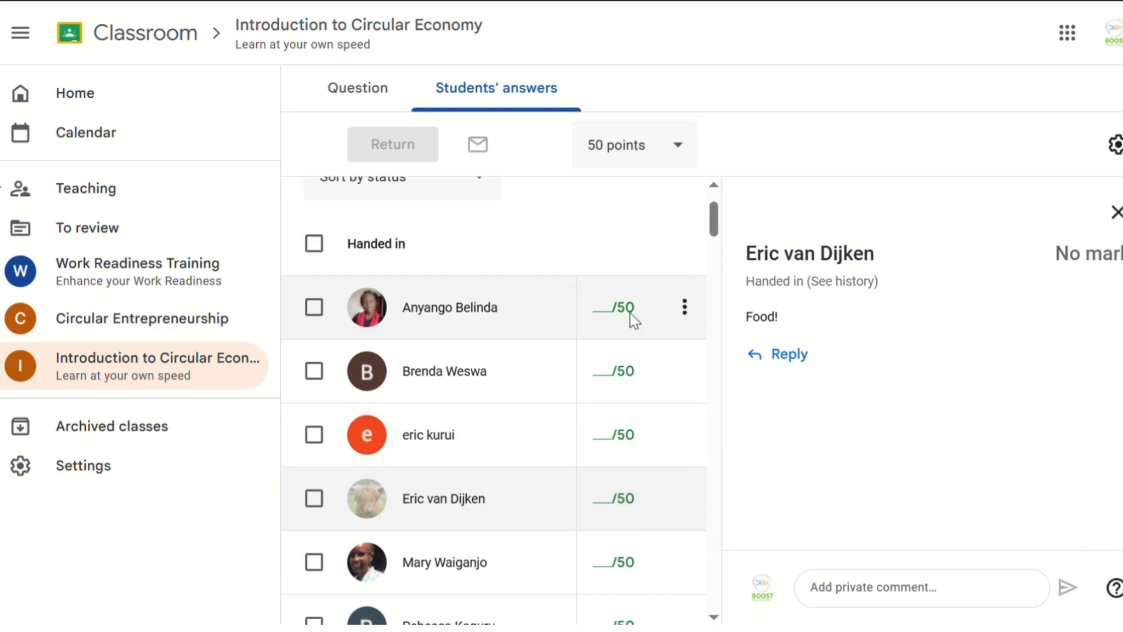
left_click(646, 333)
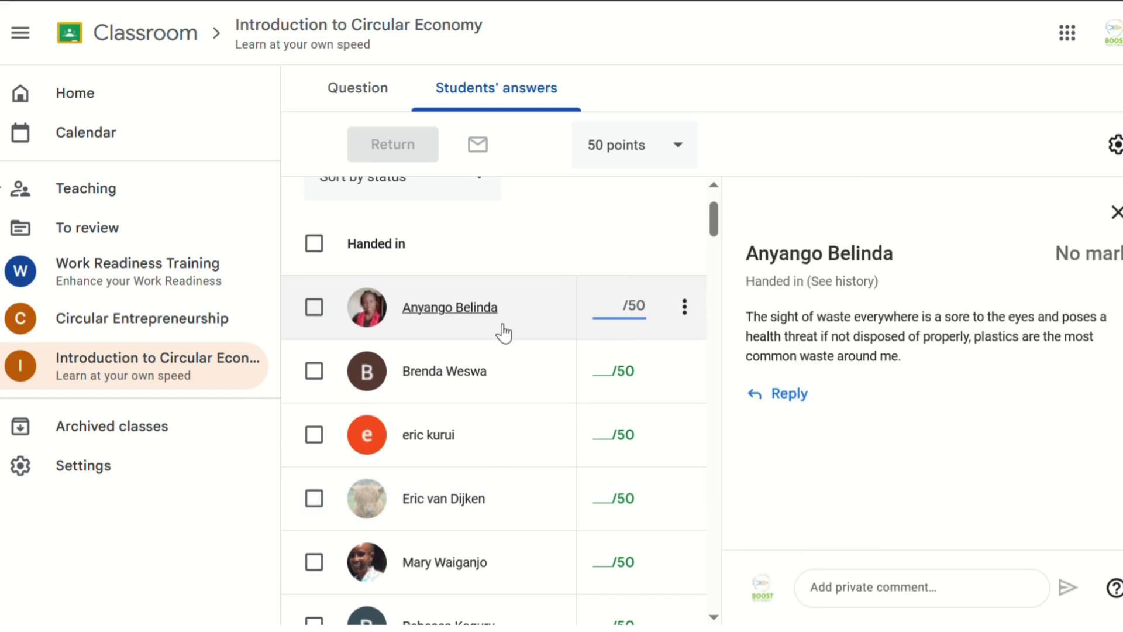
left_click(520, 356)
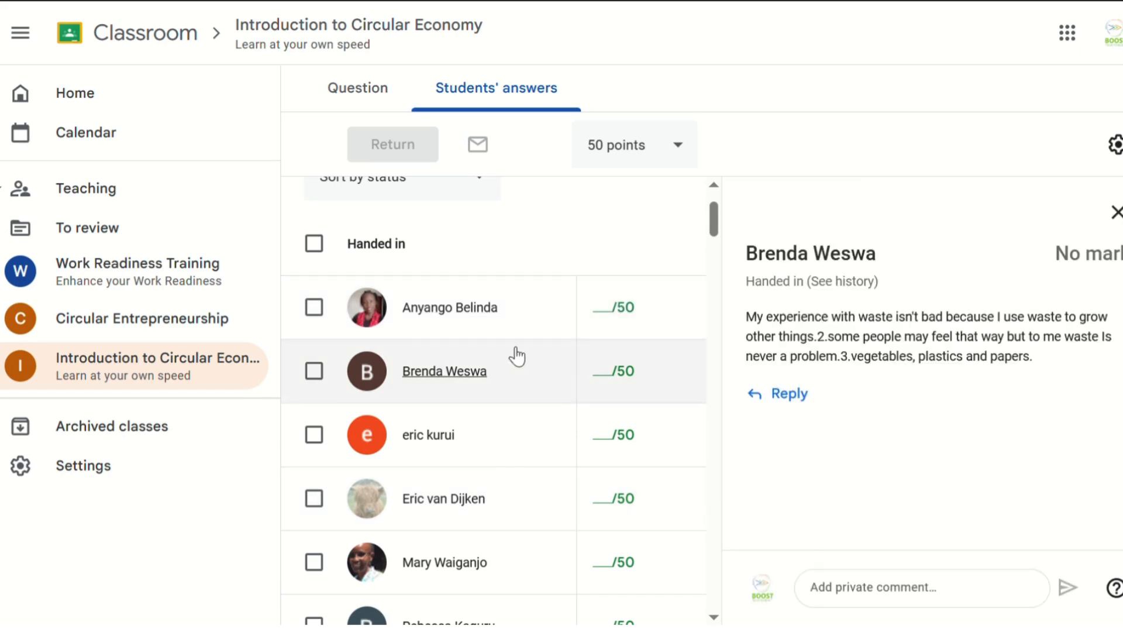
Step: Open the first listed student's response to the waste experience question and give it a mark of 30
left_click(527, 308)
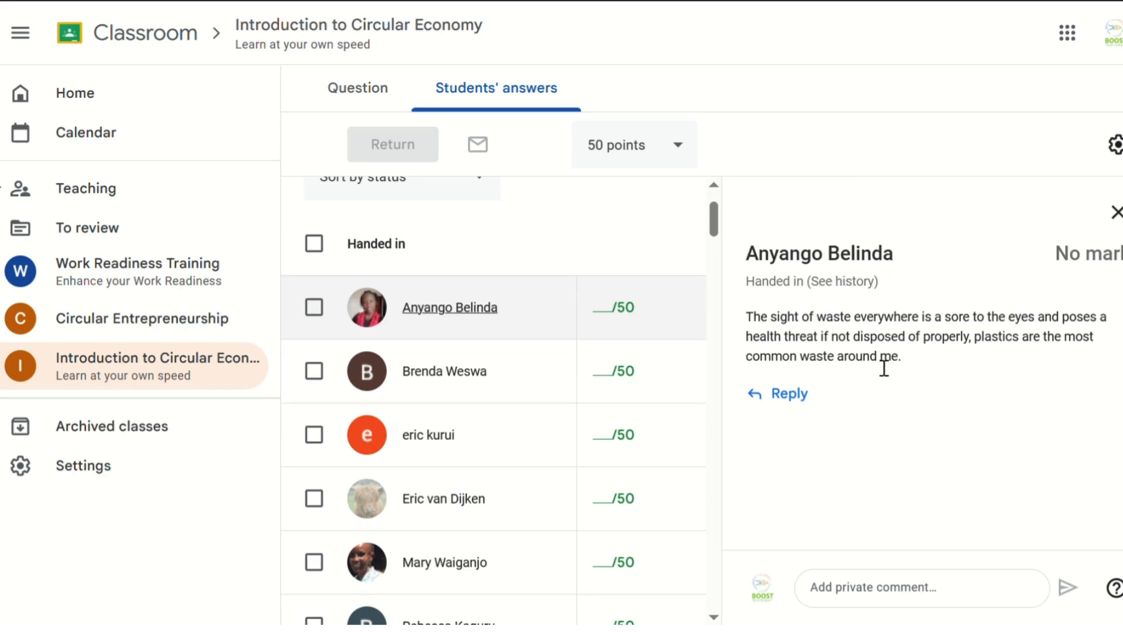
left_click(611, 311)
type("4")
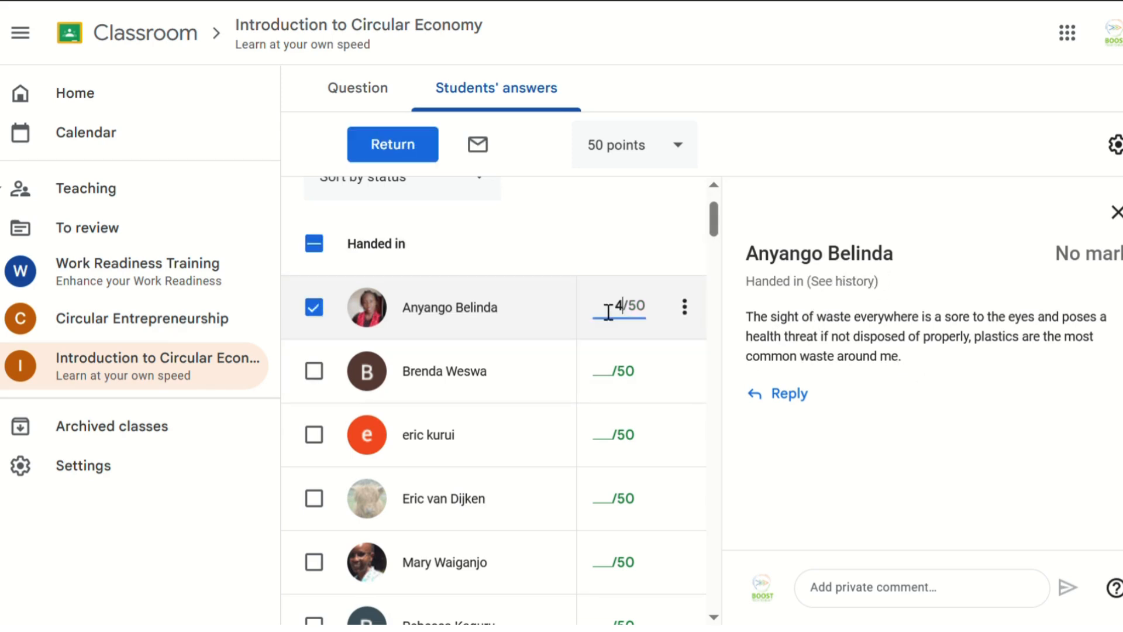
key("BackSpace")
type("30")
scroll(493, 297, "up", 2)
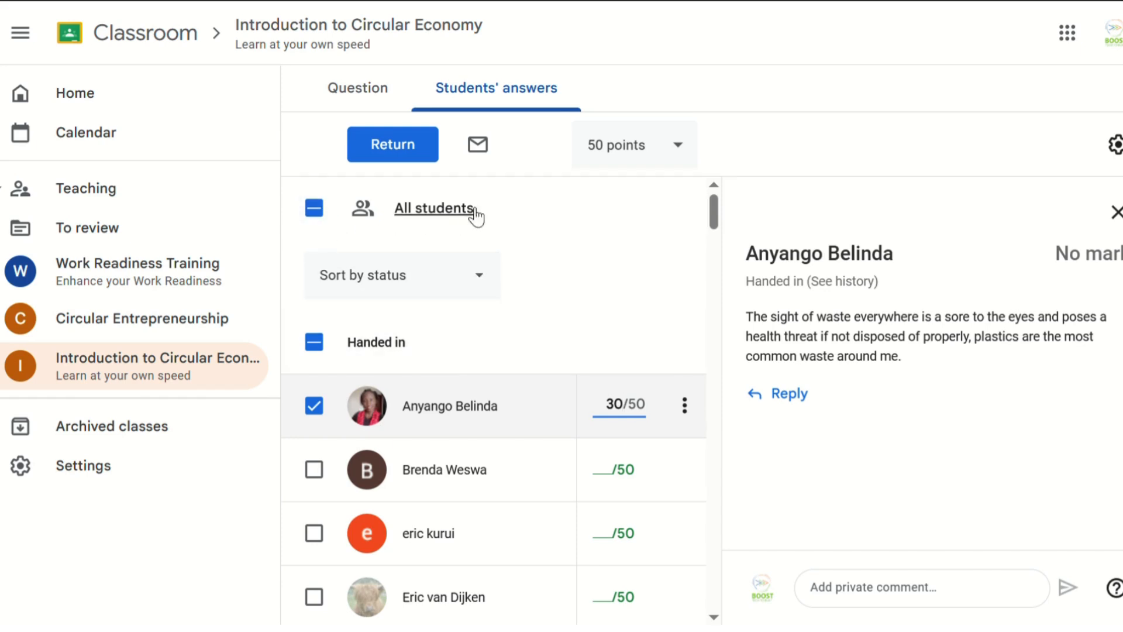
left_click(328, 219)
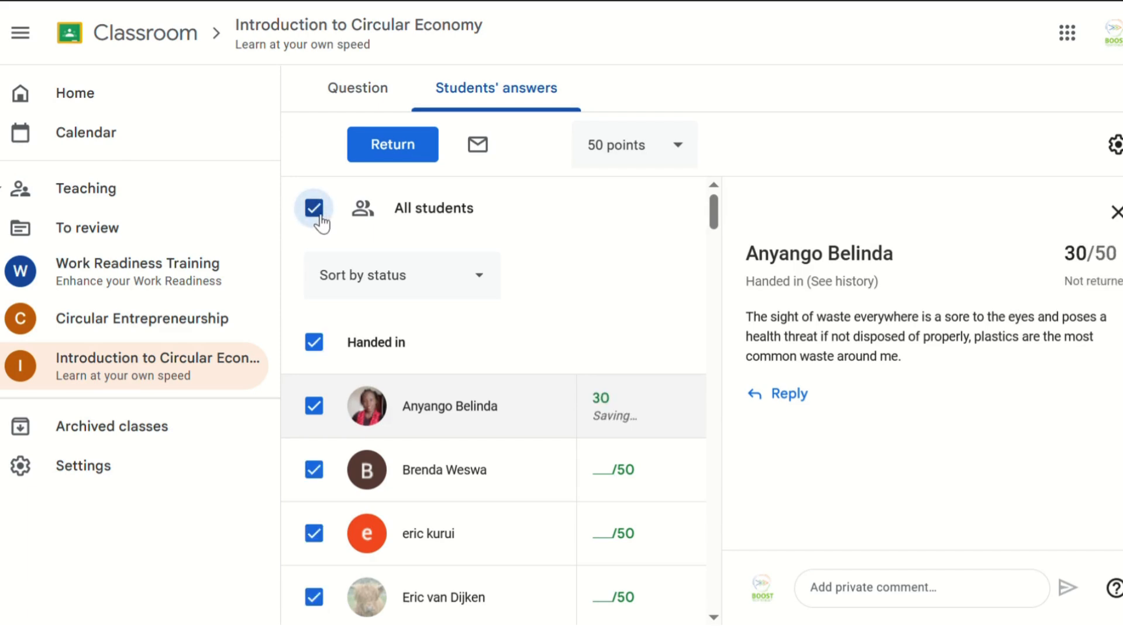
left_click(317, 219)
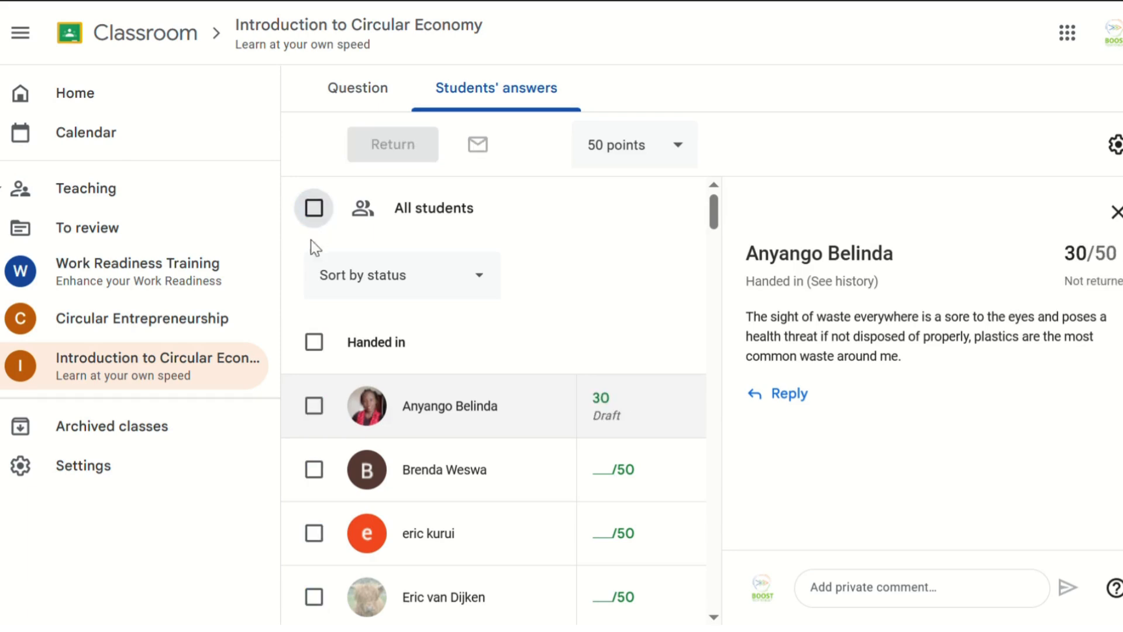
Step: Return the marked work to the first listed student without a private comment and close that student's response to show the question overview
left_click(325, 409)
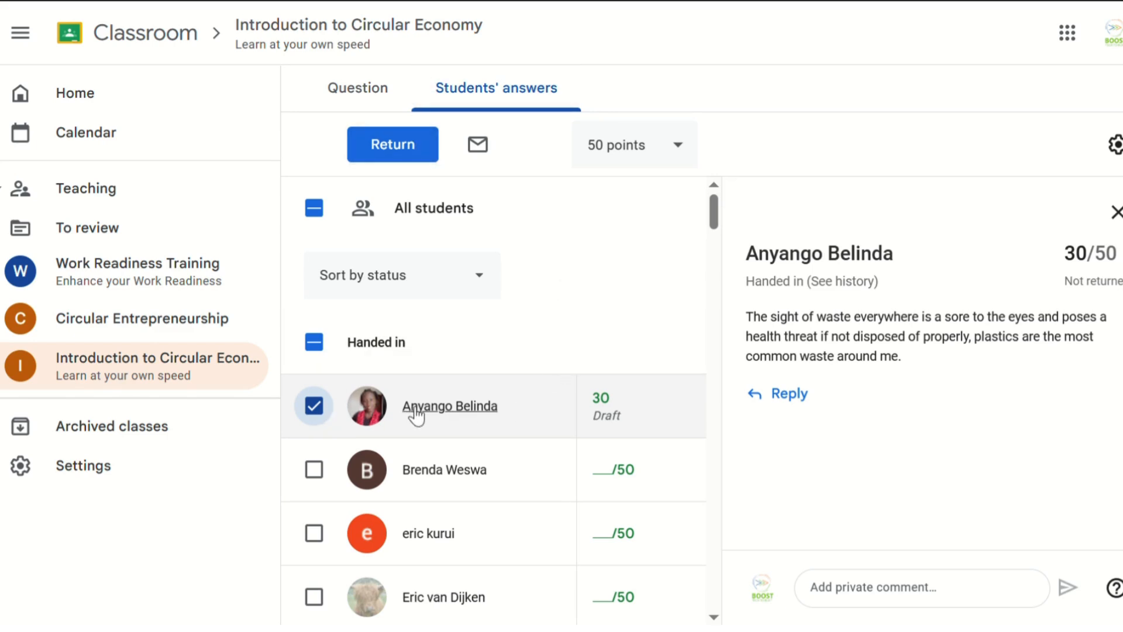
left_click(380, 142)
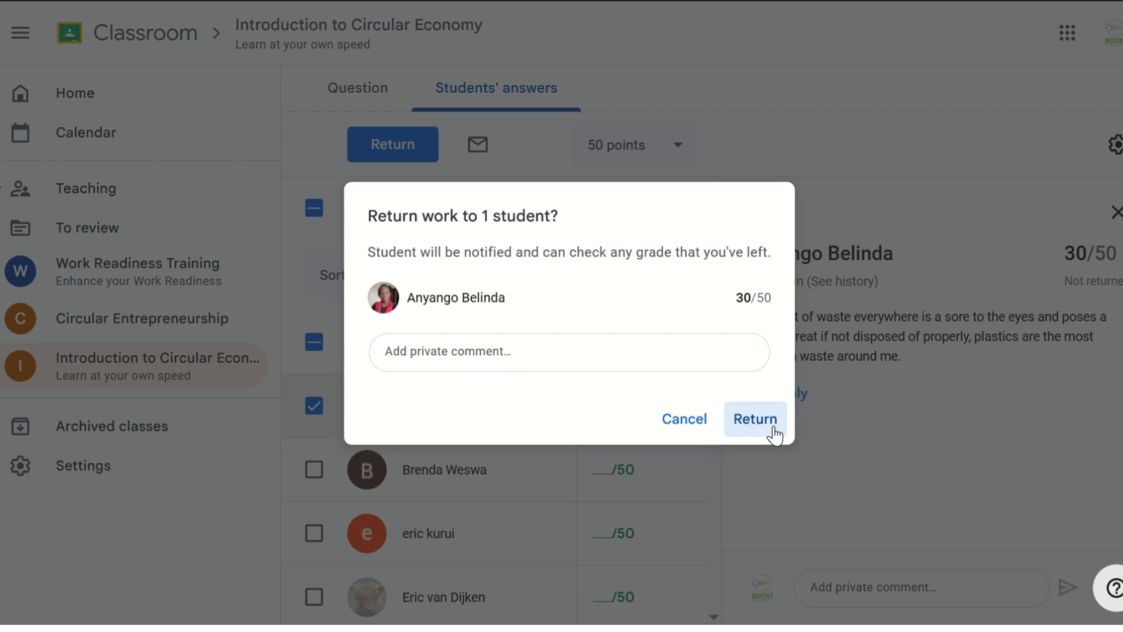
left_click(756, 418)
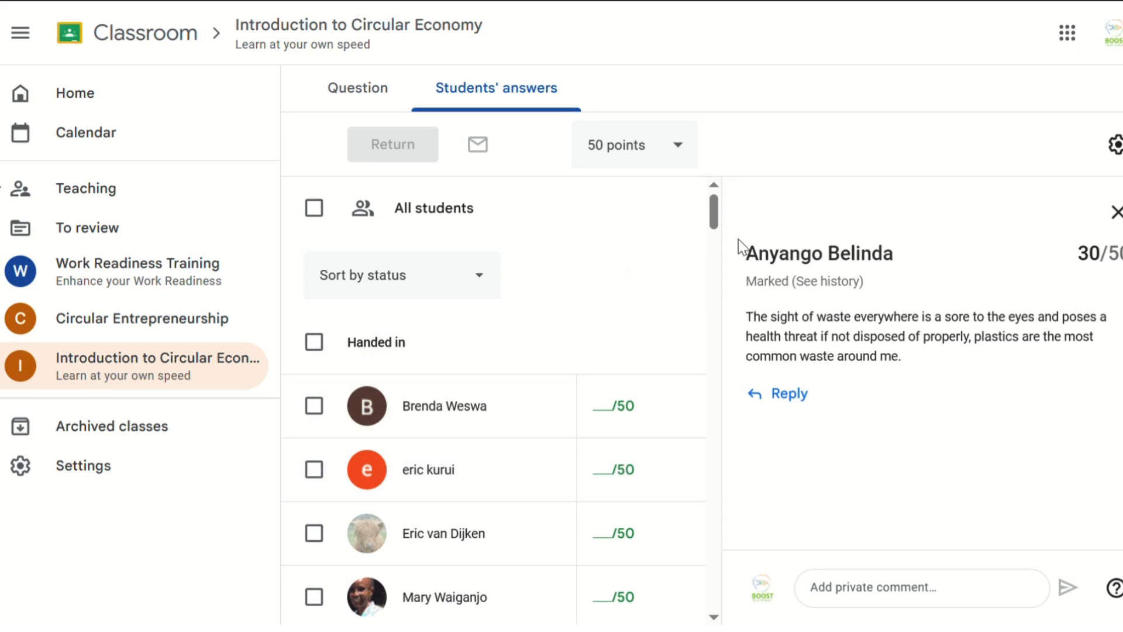
left_click(1116, 213)
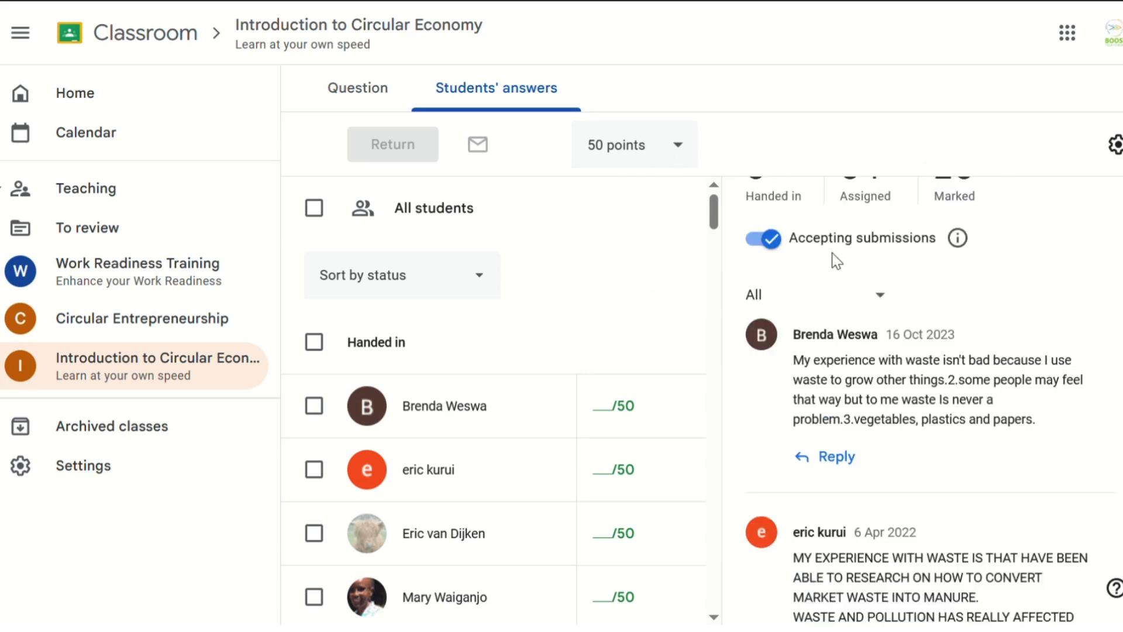
scroll(830, 222, "up", 2)
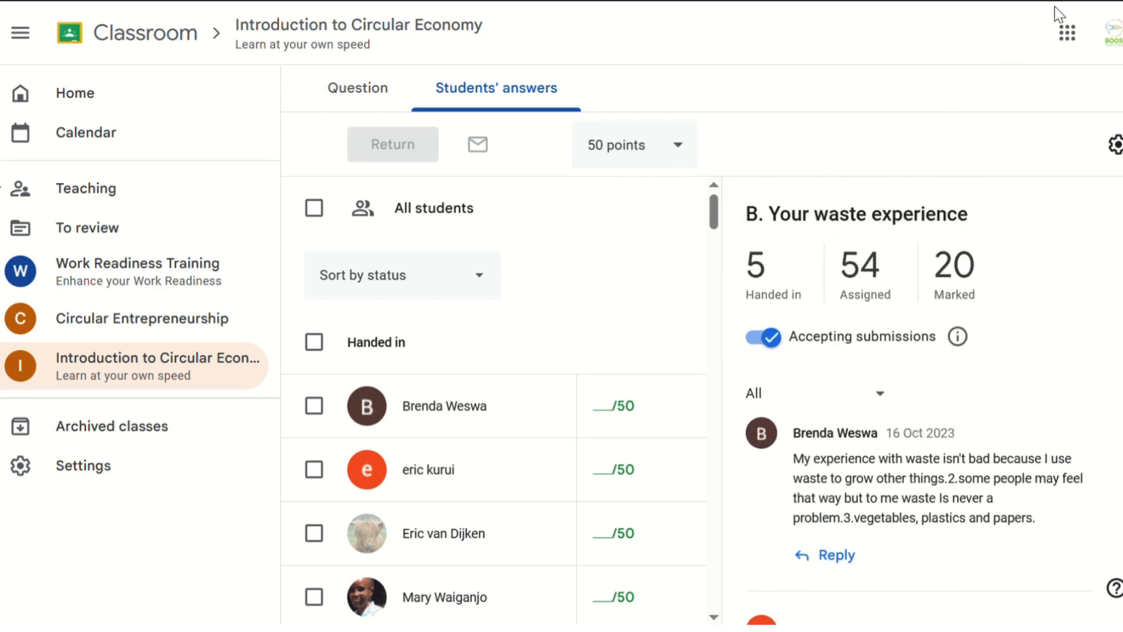